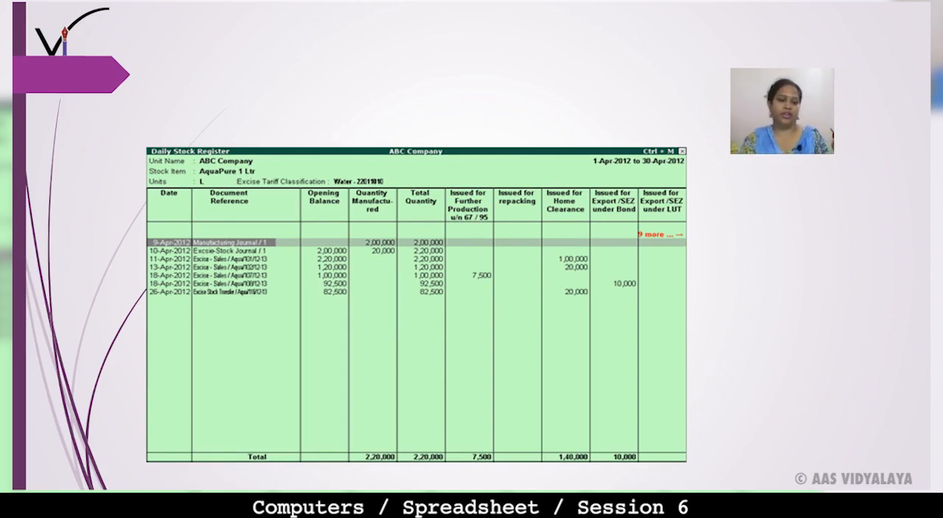
Step: Launch Microsoft Office Excel 2007 with a blank workbook and maximize its window
key(super)
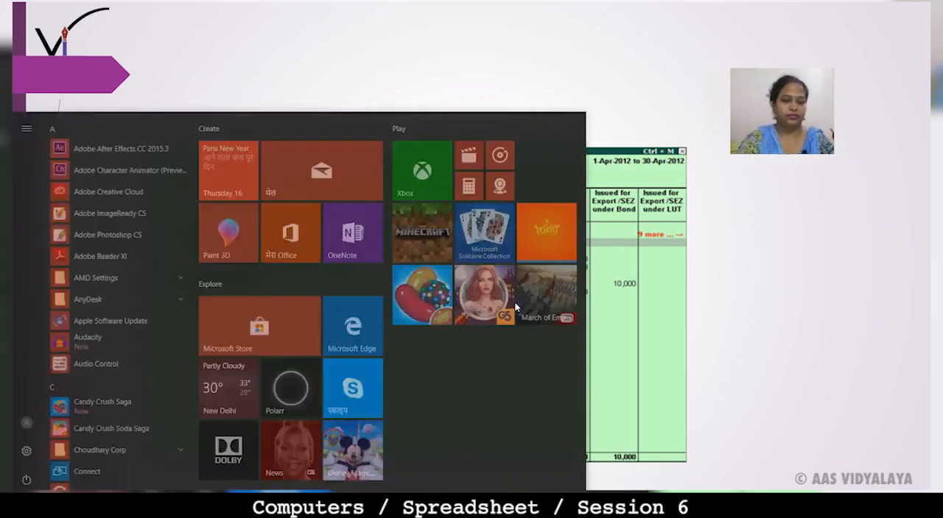
text(excel)
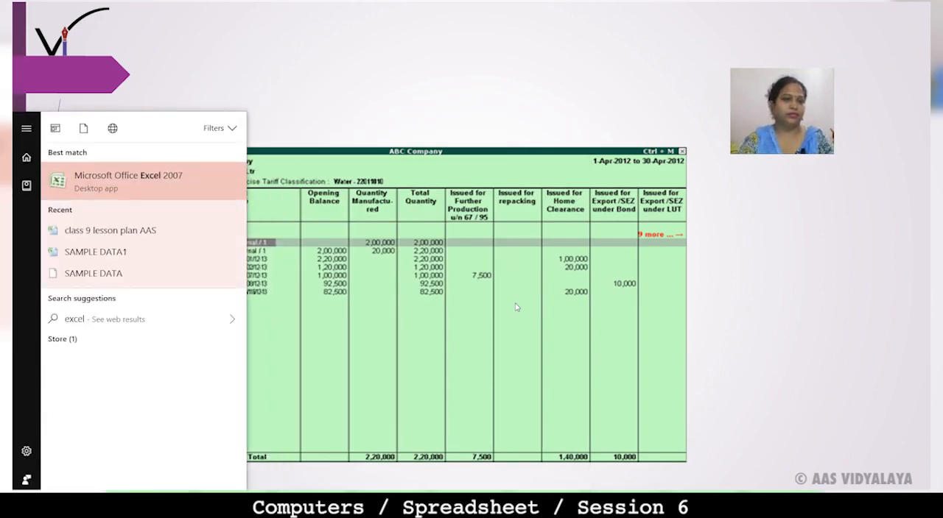
click(193, 175)
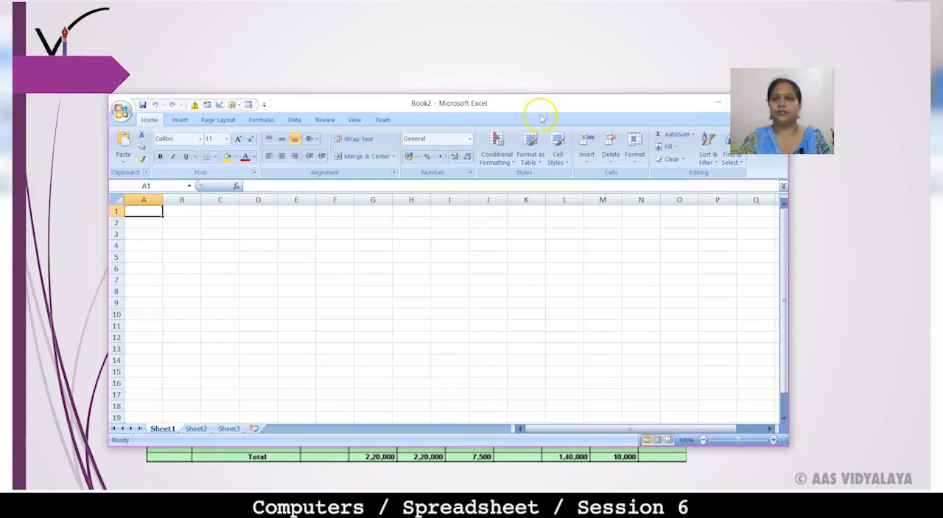
double_click(649, 112)
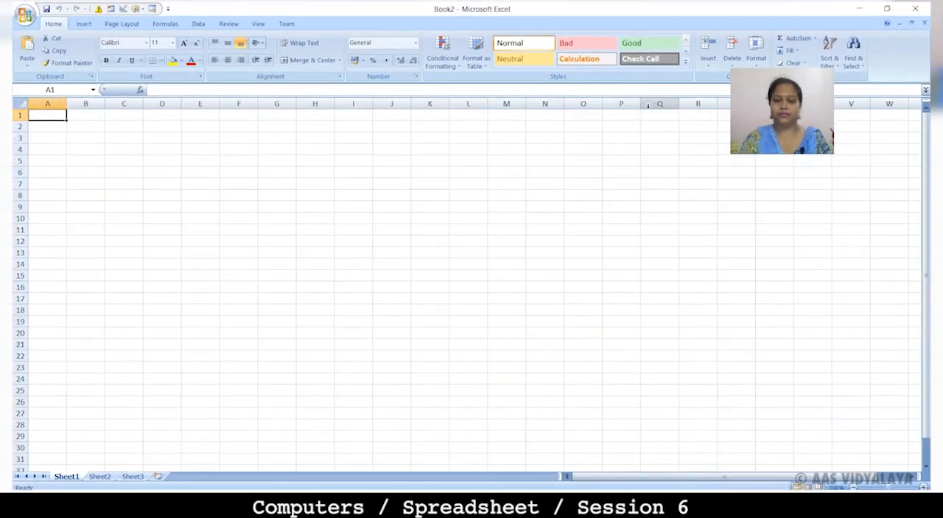
Step: Enter the column headings Item_code in cell B6 and Product name in cell C6
click(90, 170)
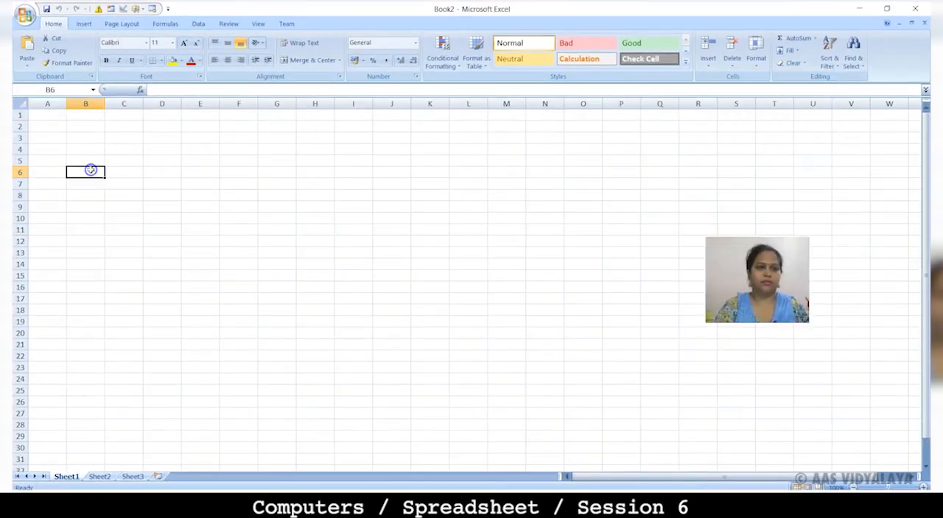
text(Item)
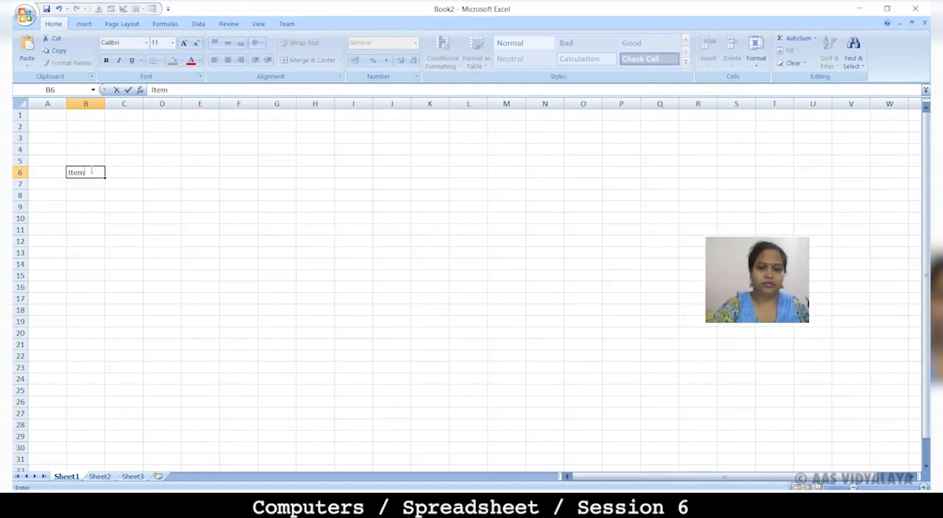
text(_code)
key(Tab)
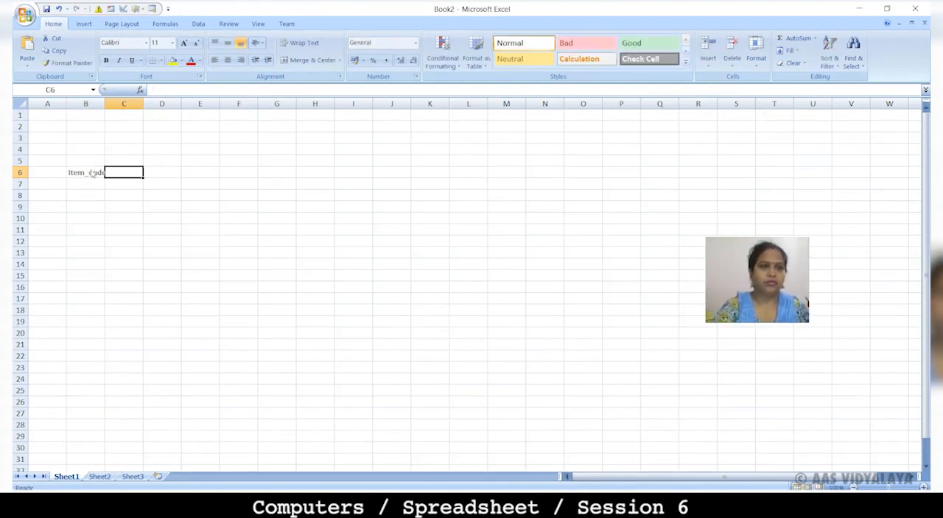
text(Prodyct)
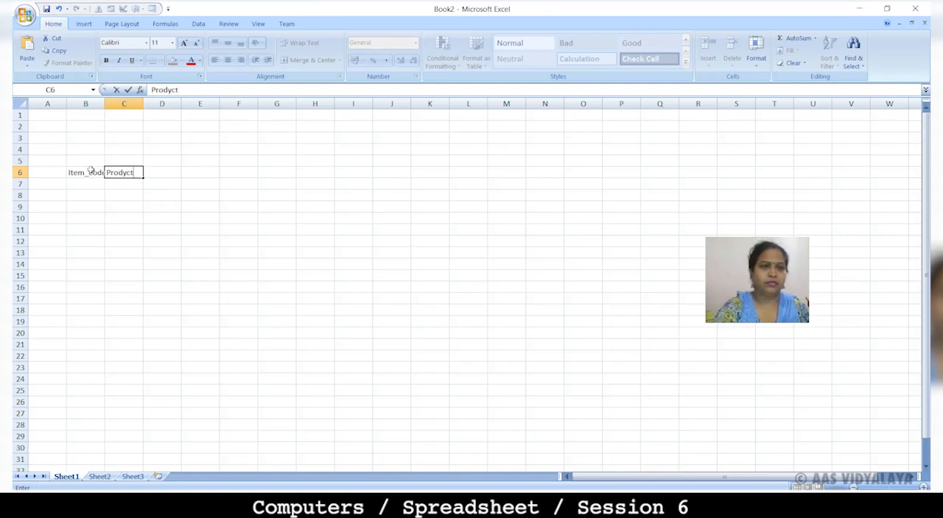
key(BackSpace)
key(BackSpace)
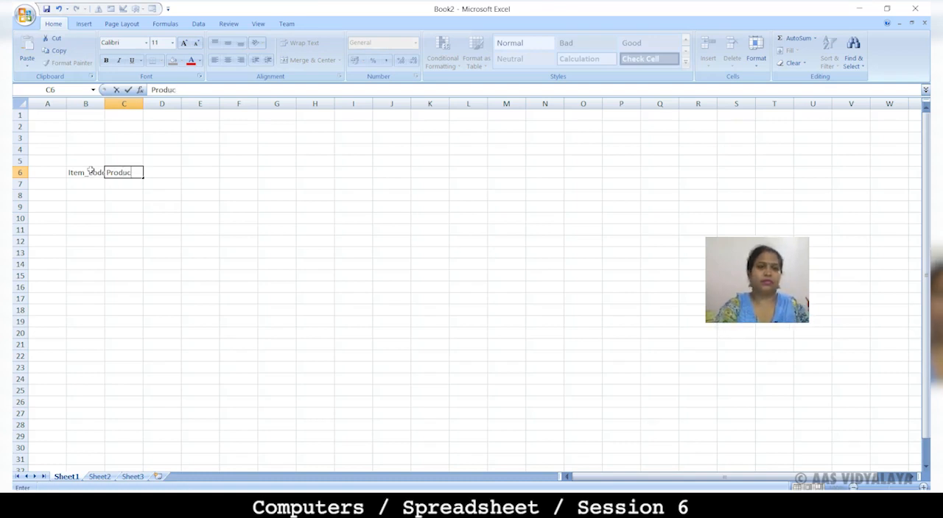
text(uct name)
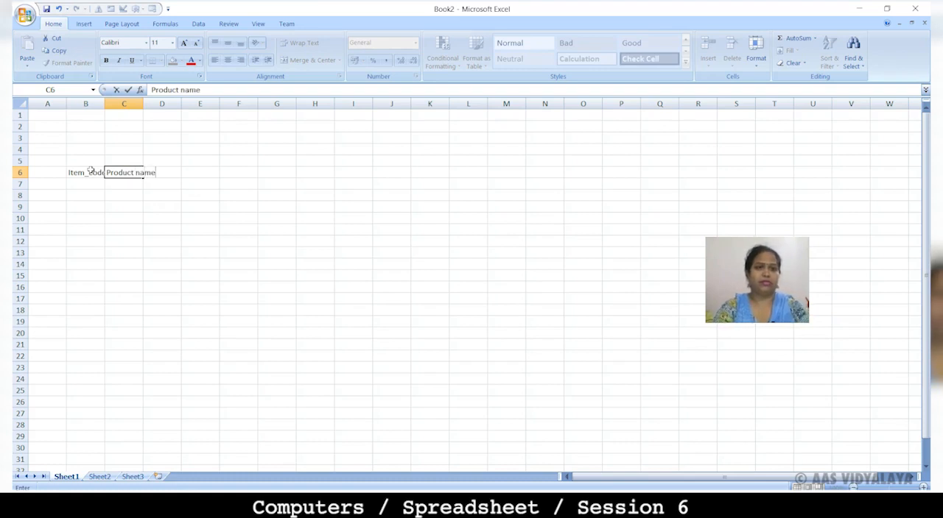
key(Tab)
Step: Add the headings price per quantity in D6, quantity in E6 and total amount in F6
text(pr)
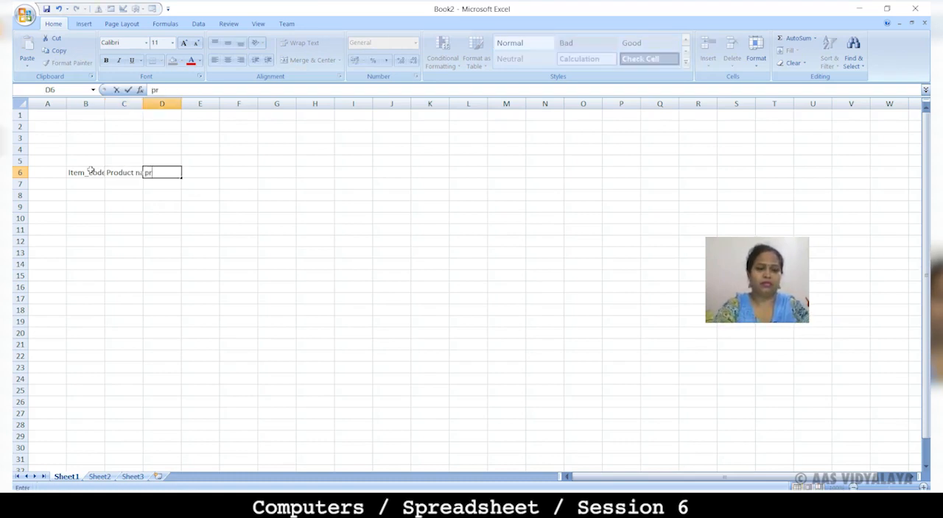
text(ice per quantity)
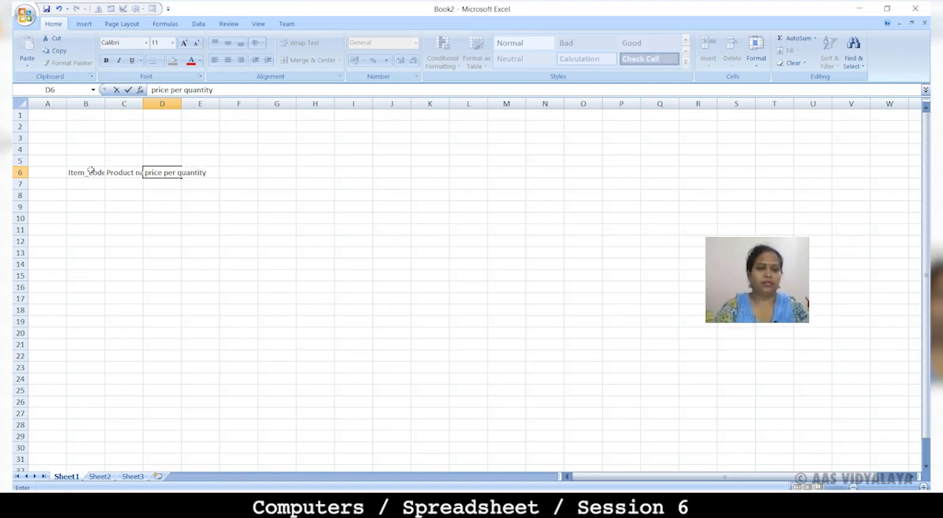
key(Tab)
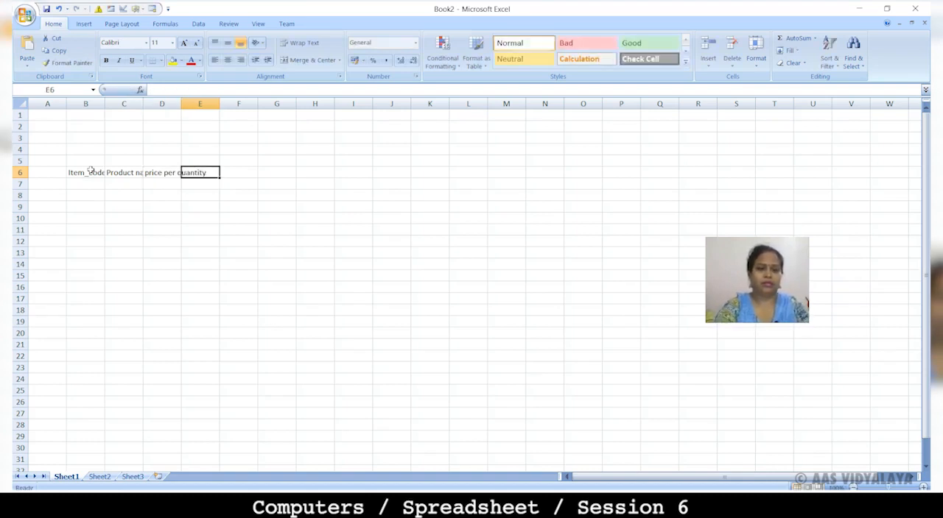
text(quantity)
key(Tab)
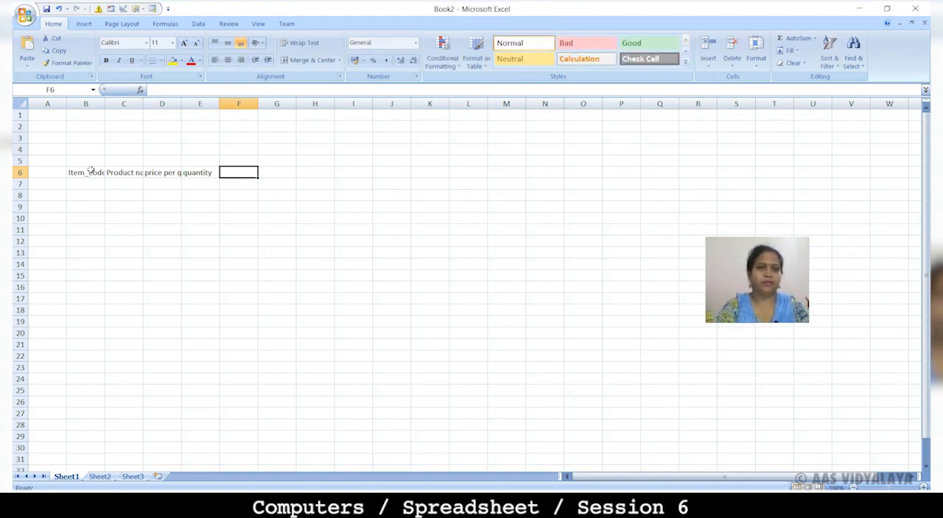
text(to)
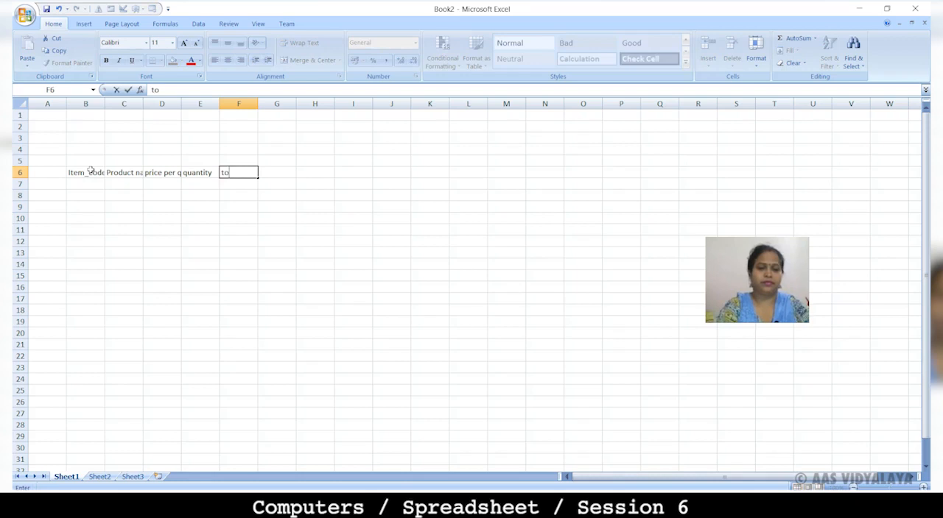
text(tal amou)
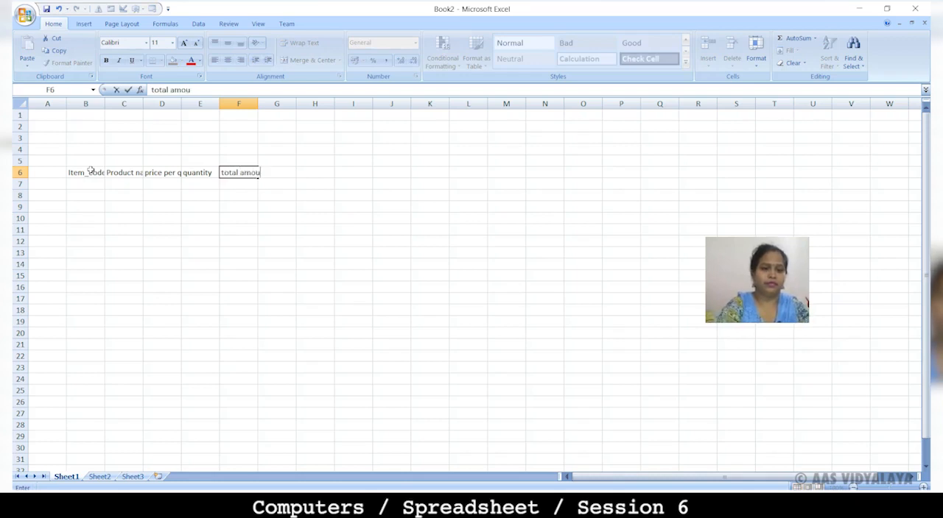
text(nt)
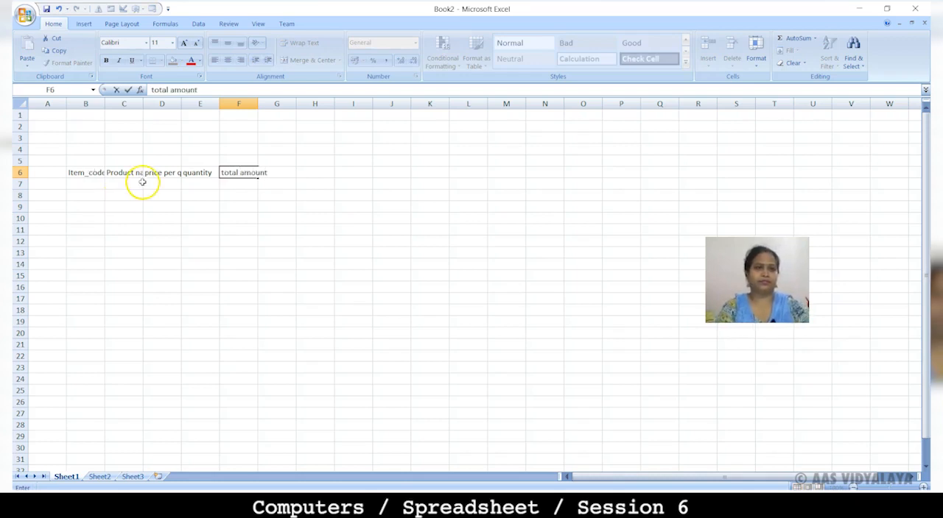
click(93, 184)
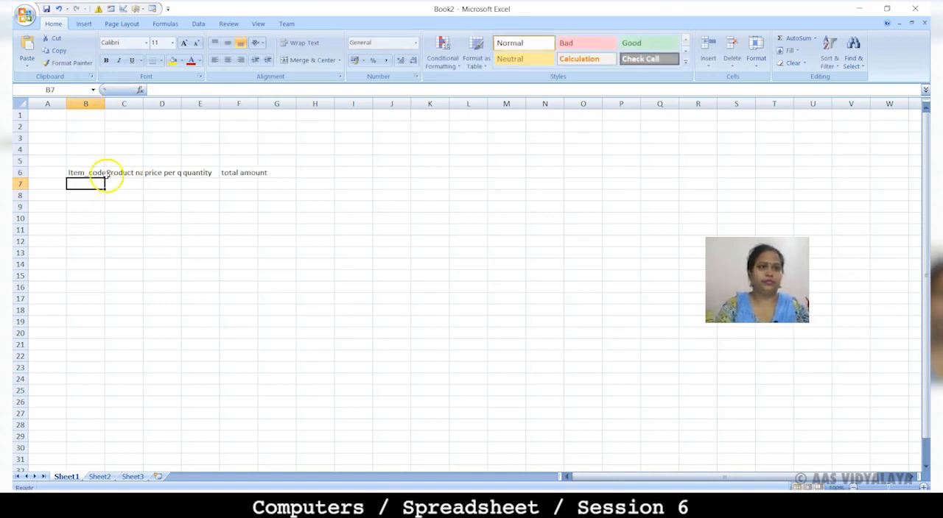
Step: Change the font color of the headings in B6:F6 to red
click(93, 172)
key(shift+Right)
key(shift+Right)
key(shift+Right)
key(shift+Right)
key(shift+Right)
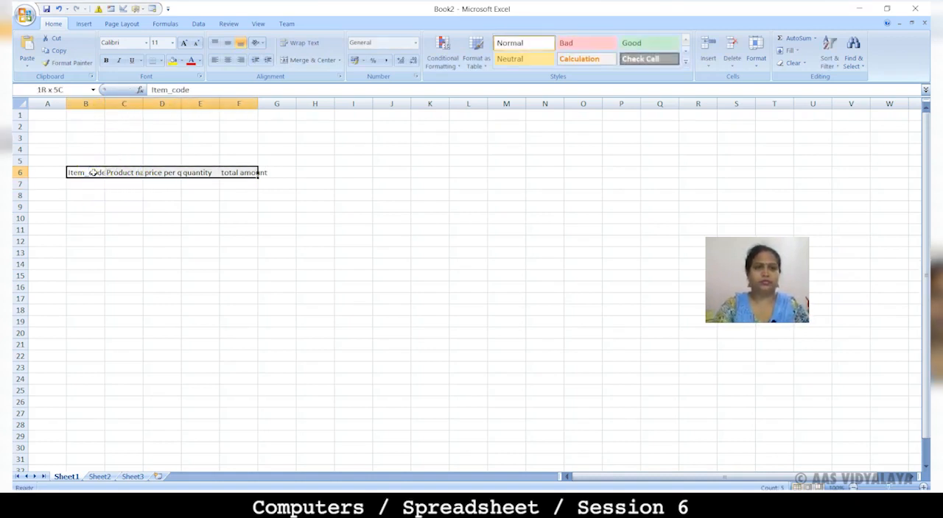
key(shift+Left)
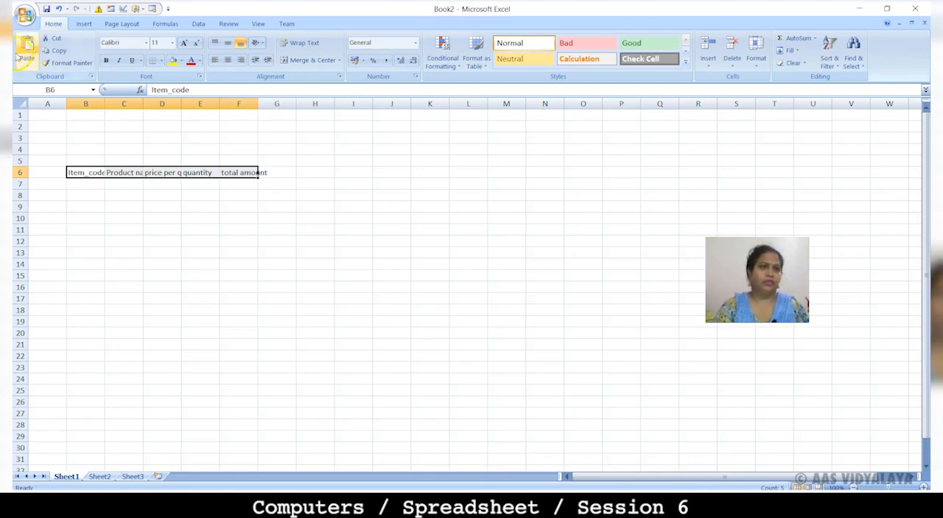
click(190, 63)
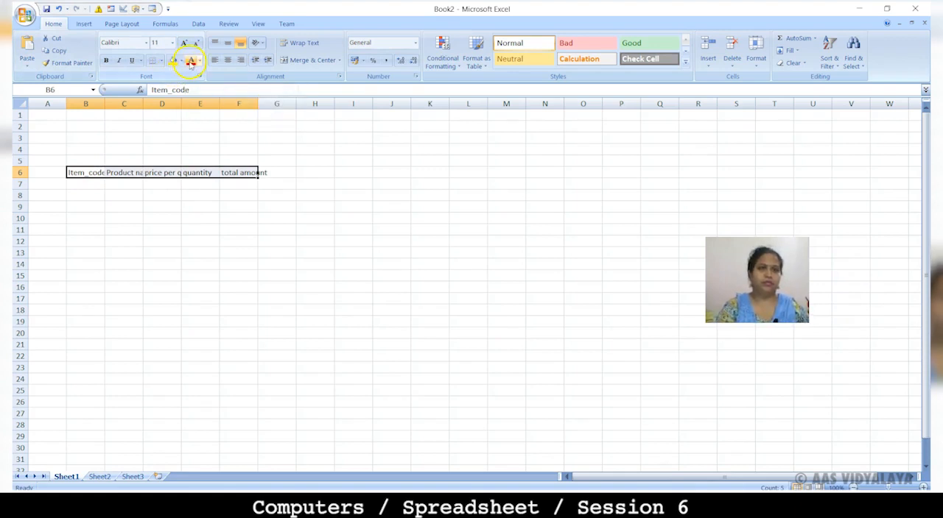
Step: Enlarge the heading text in B6:F6 to size 24 and wrap it within the cells
click(184, 45)
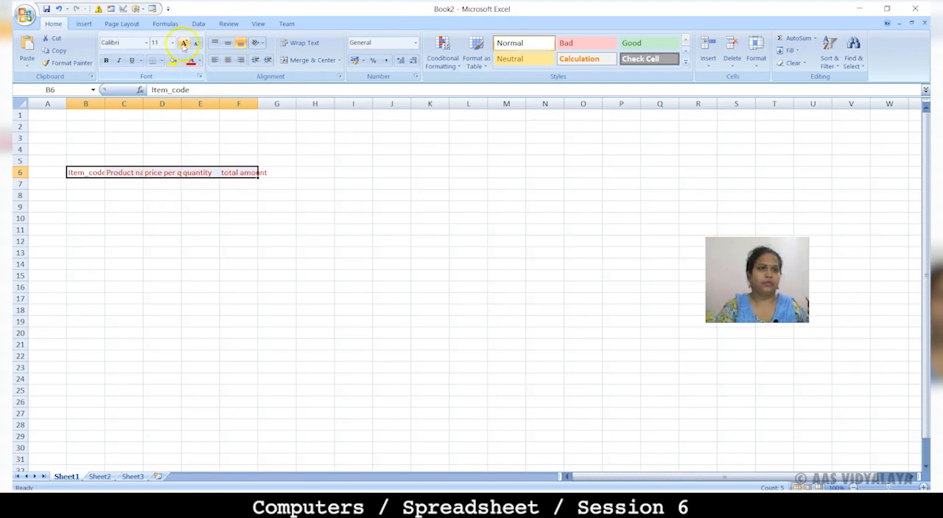
click(184, 44)
click(183, 44)
click(184, 44)
click(185, 44)
click(184, 45)
click(184, 44)
click(185, 43)
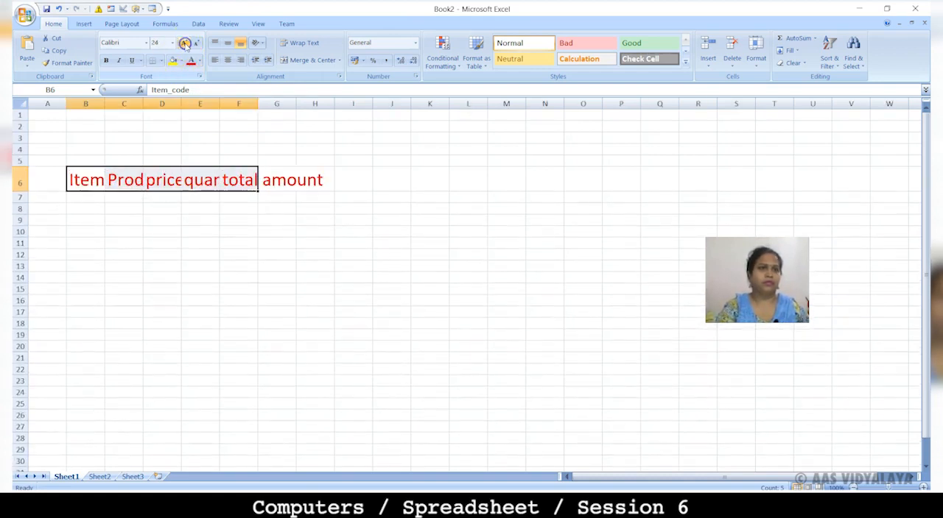
click(288, 42)
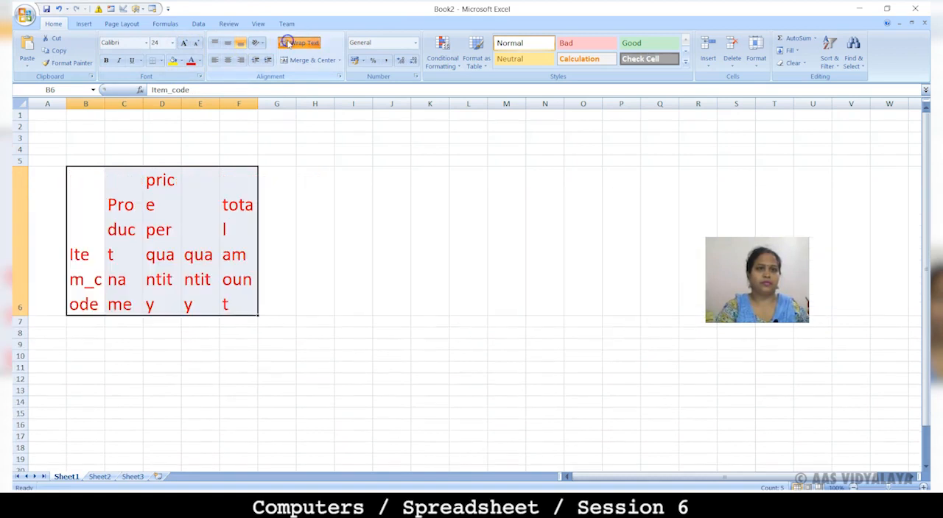
Step: Widen columns B to F so the wrapped headings read clearly, and fit the height of row 6 to its text
drag(103, 103, 235, 103)
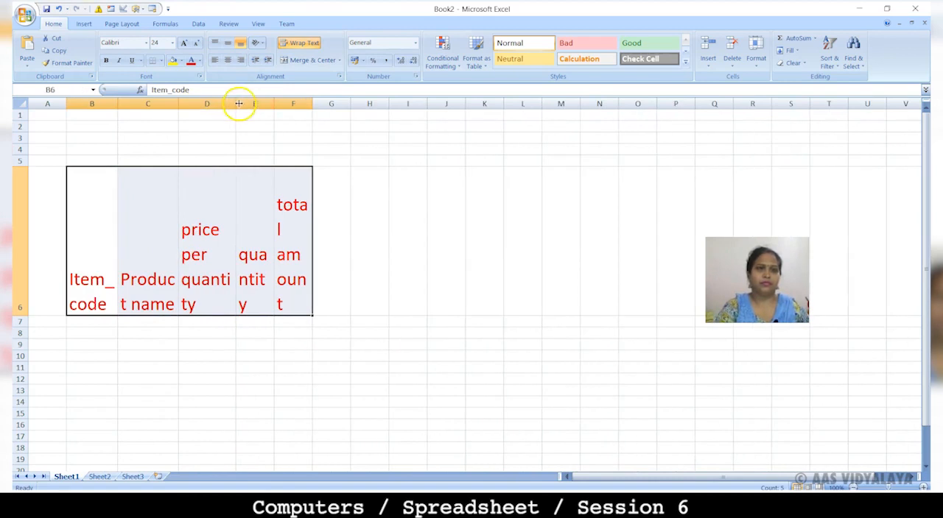
drag(236, 103, 246, 103)
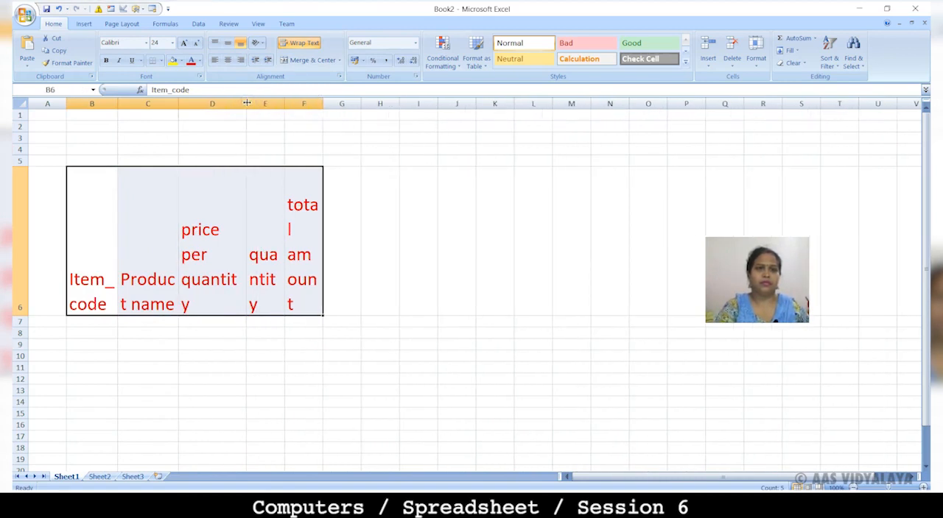
double_click(247, 103)
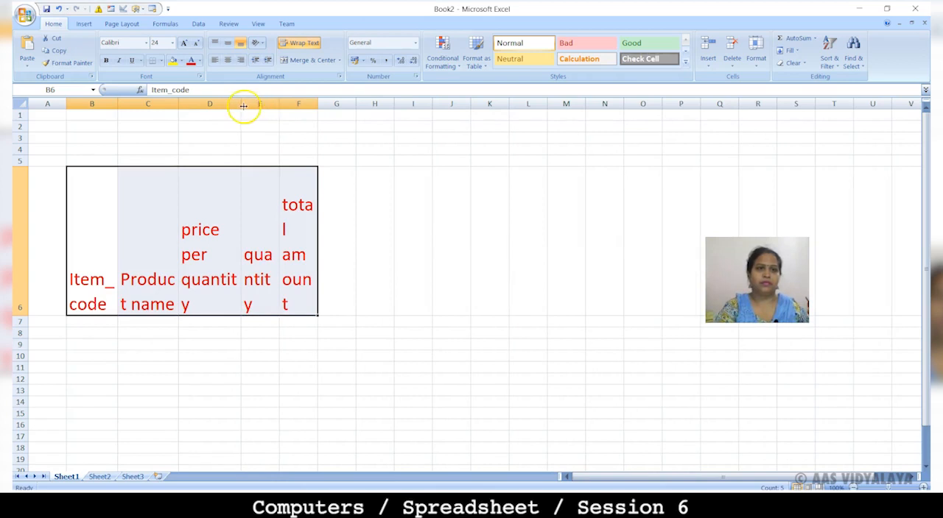
drag(242, 104, 397, 107)
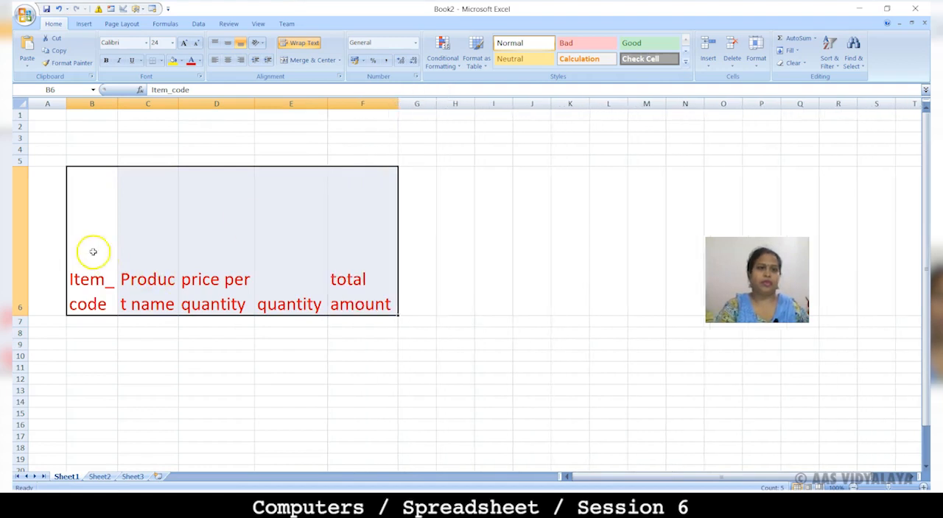
double_click(20, 315)
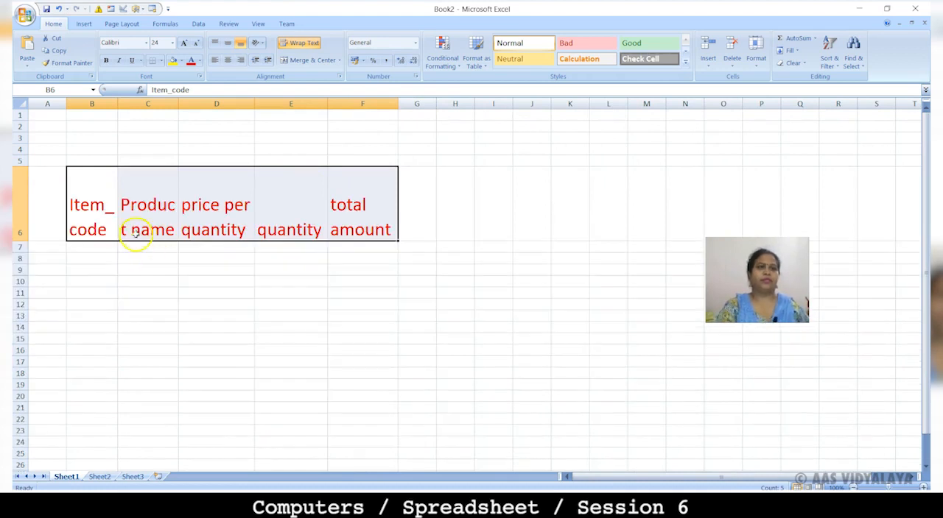
drag(178, 102, 184, 101)
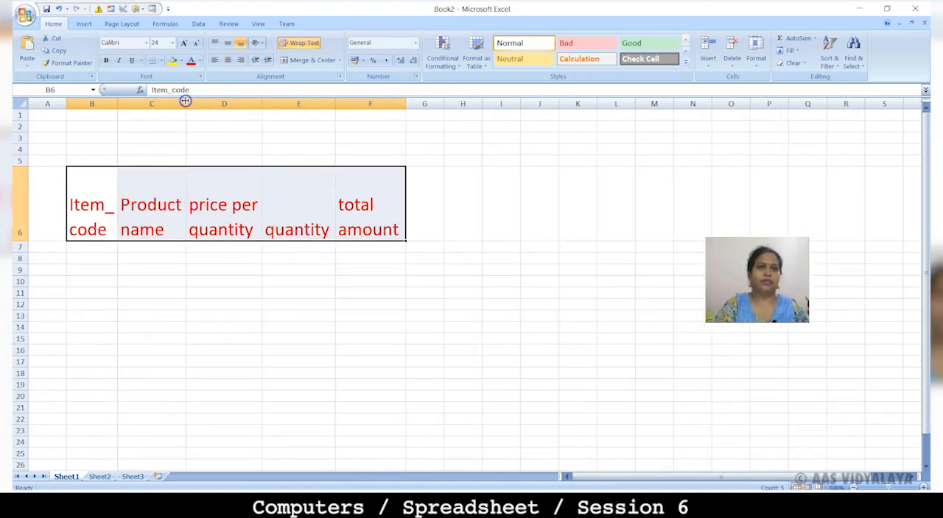
Step: Enter item codes 101 in B7 and 102 in B8, and fill the series down to 105 in B11
click(95, 249)
text(101)
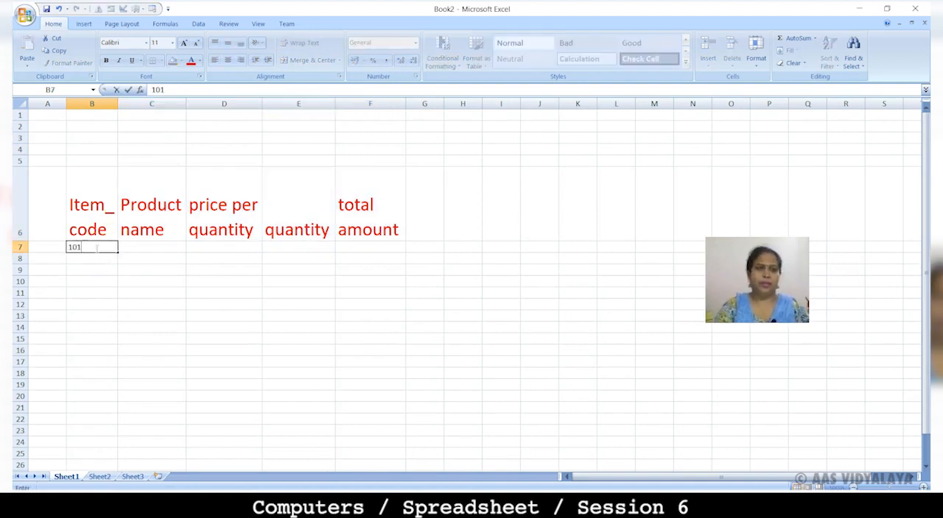
key(Return)
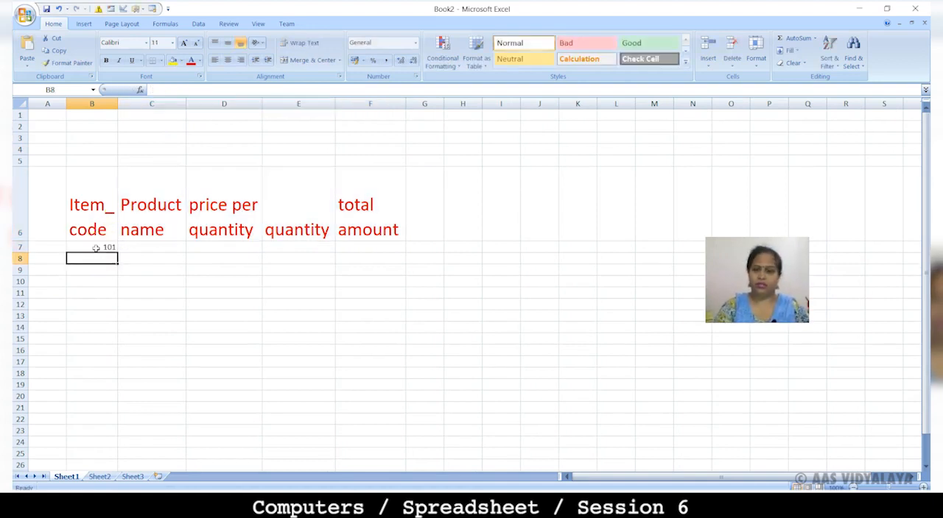
text(102)
click(96, 248)
key(shift+Down)
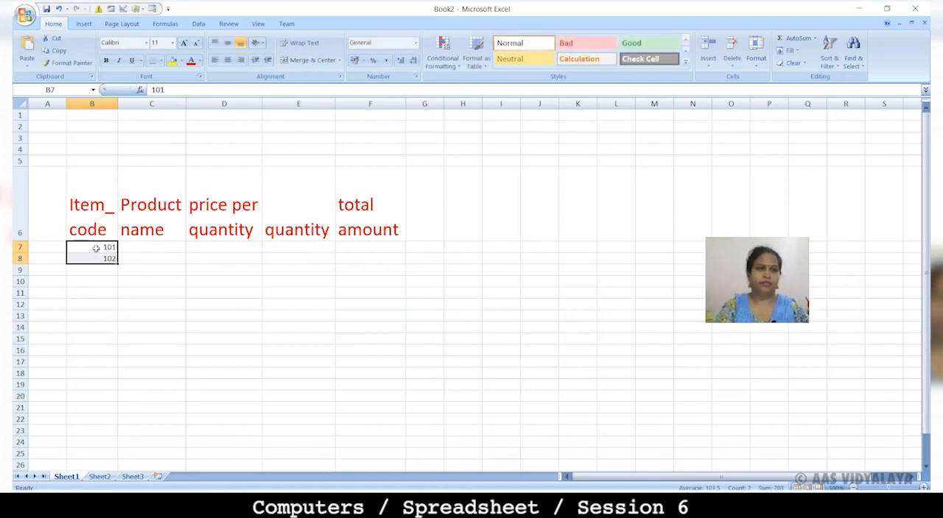
drag(117, 264, 120, 299)
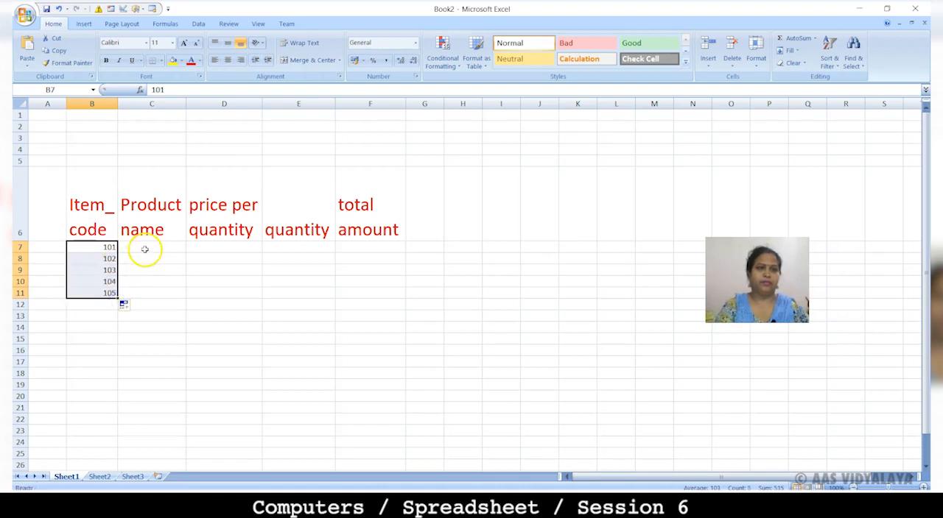
Step: Enter the product names Television in C7 and Refridgerator in C8
click(145, 250)
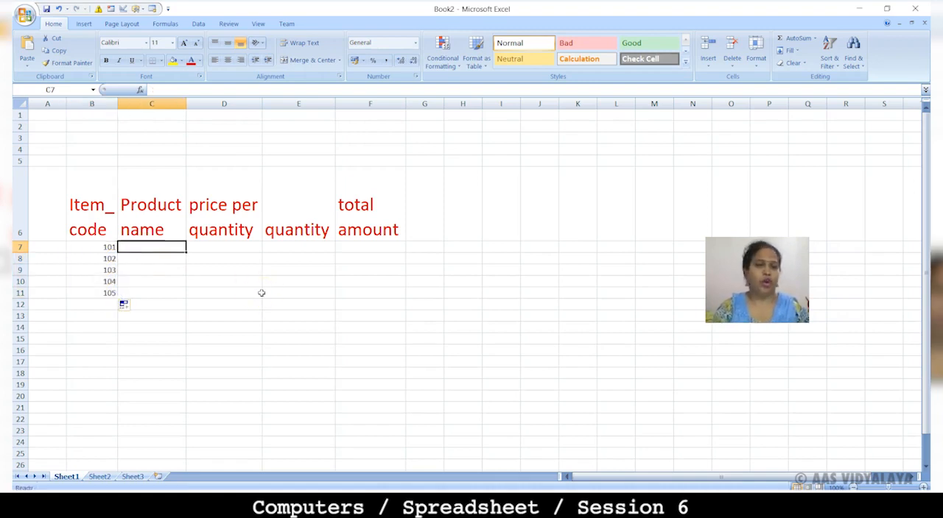
text(te)
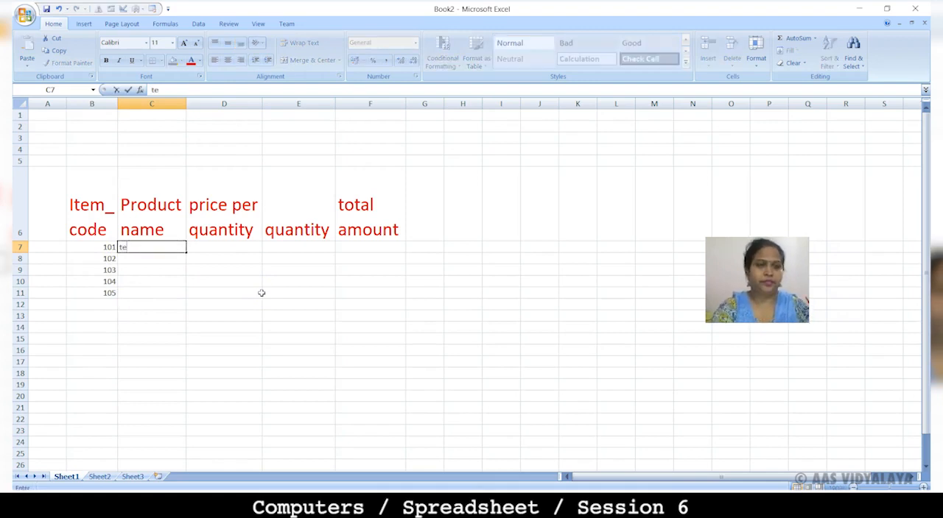
key(BackSpace)
key(BackSpace)
text(Televus)
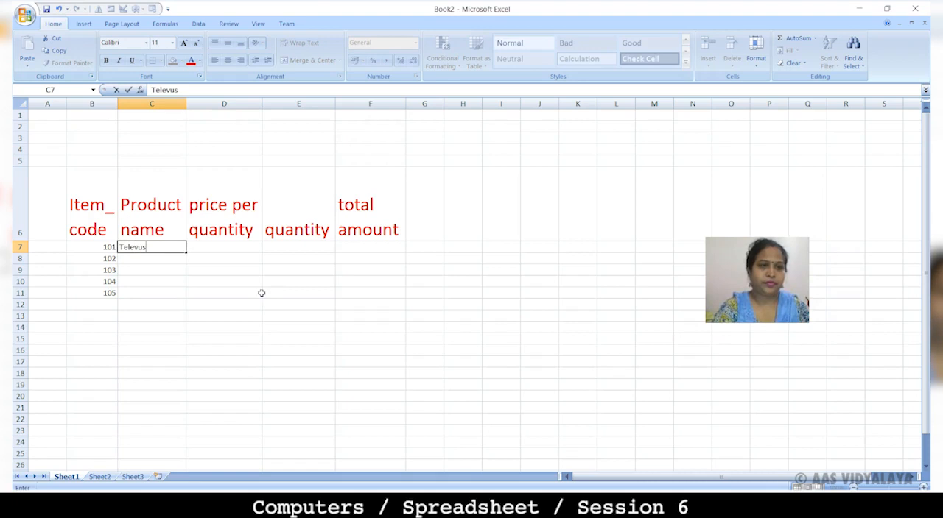
key(BackSpace)
key(BackSpace)
text(ision)
key(Return)
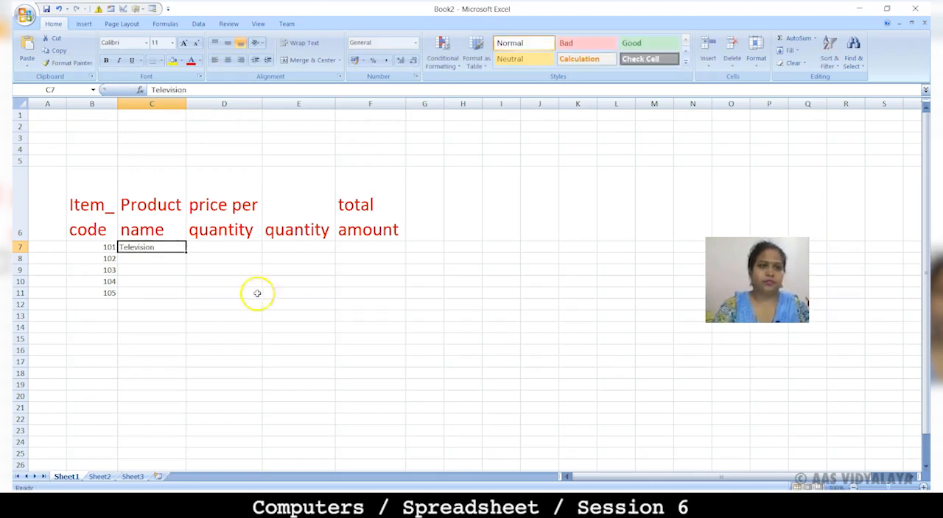
click(156, 257)
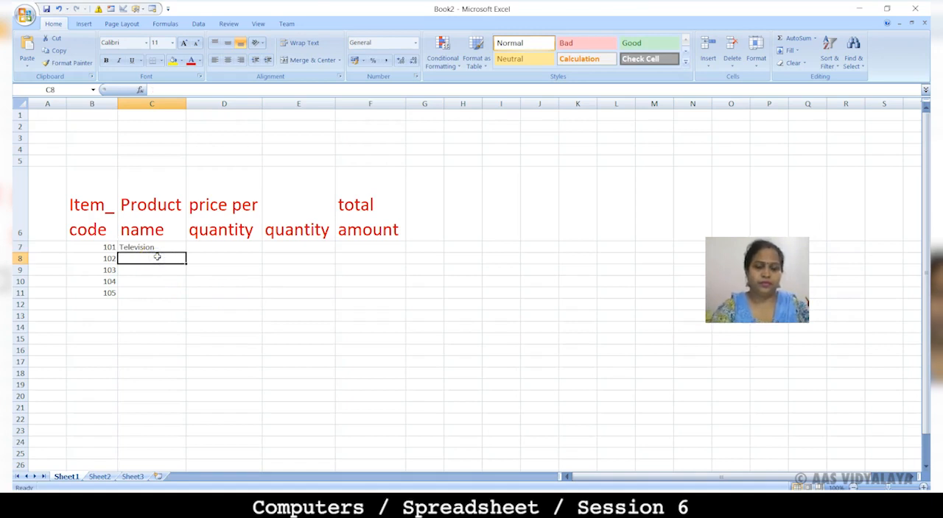
text(Re)
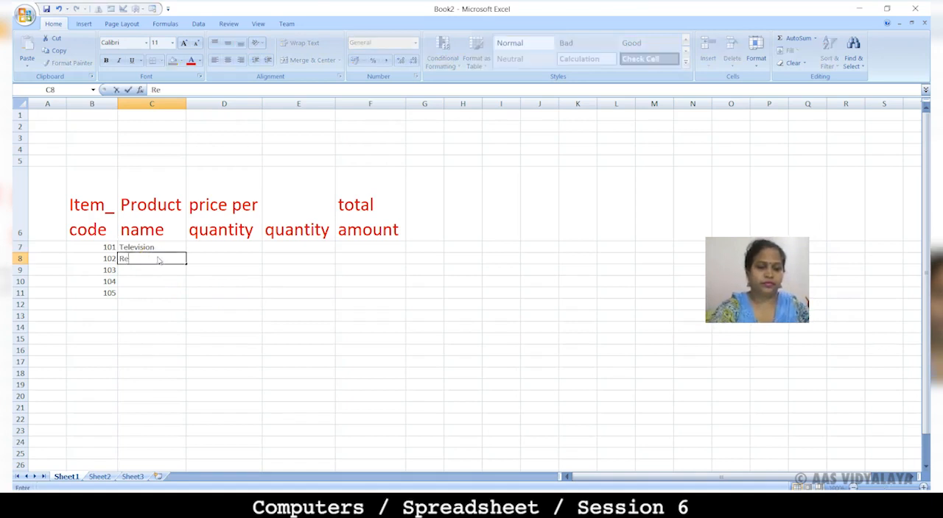
text(fridgerator)
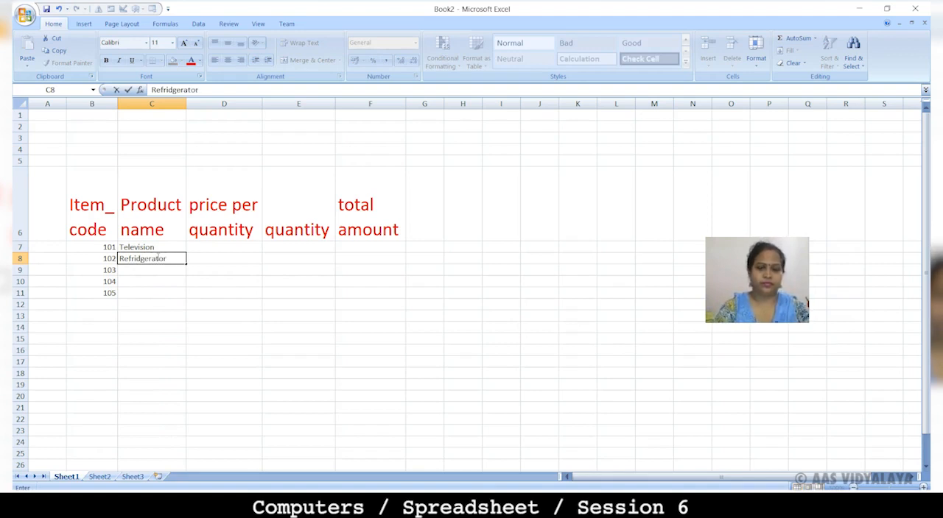
key(Return)
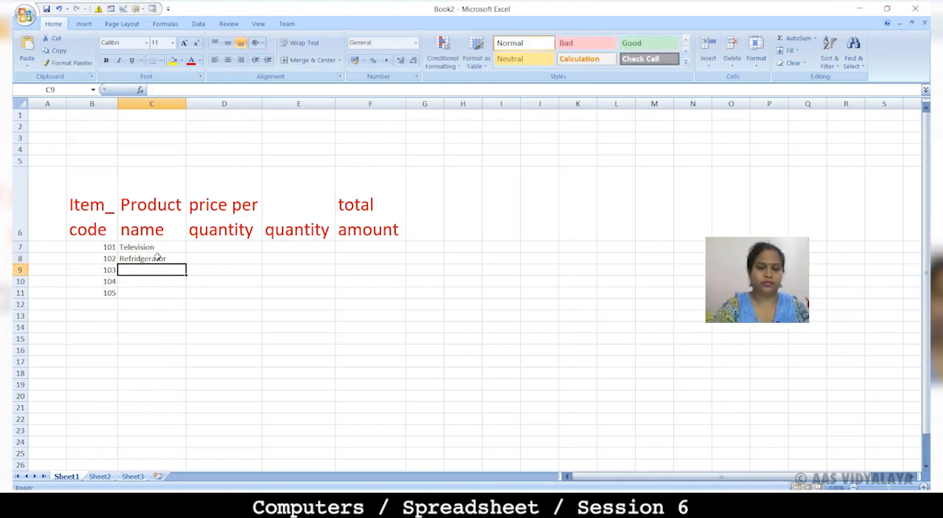
Step: Enter the product names AC in C9, Vaccum cleaner in C10 and washing machine in C11
text(AC)
key(Return)
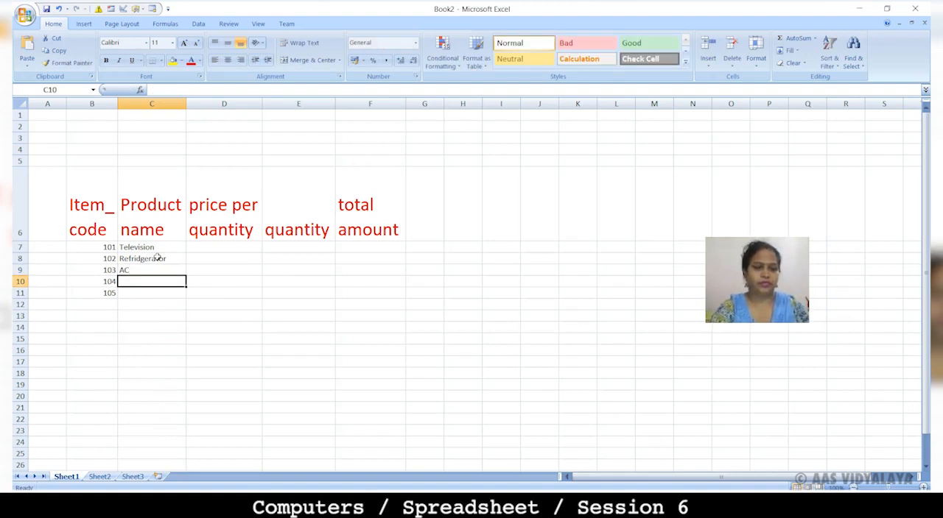
text(Vaccum cleaner)
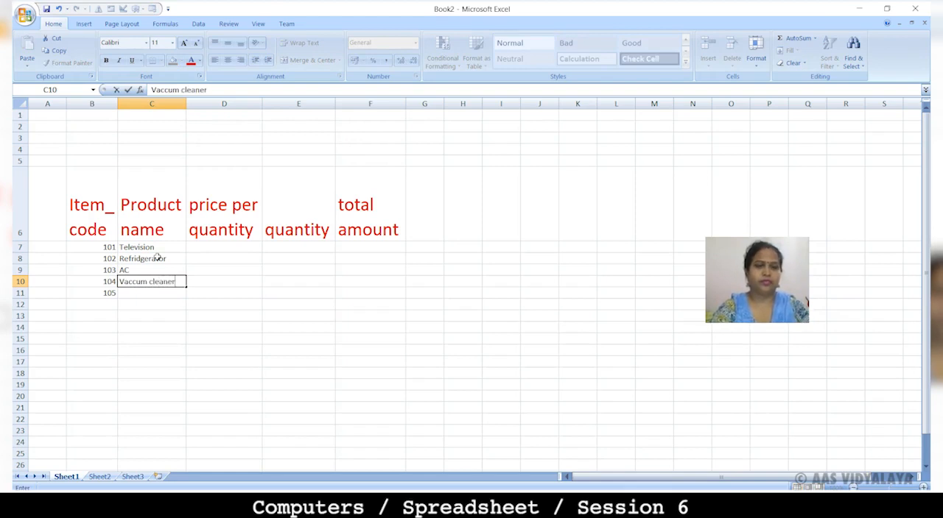
key(Return)
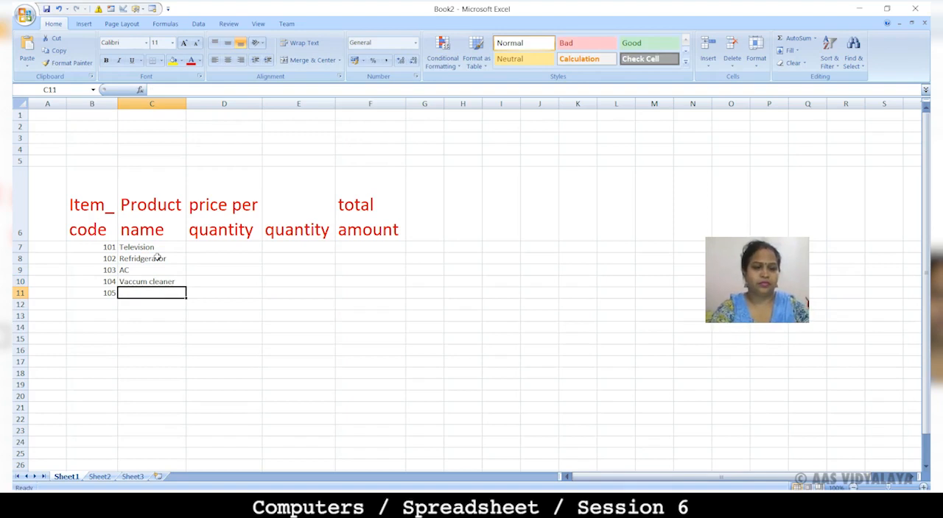
text(washing ma)
key(Tab)
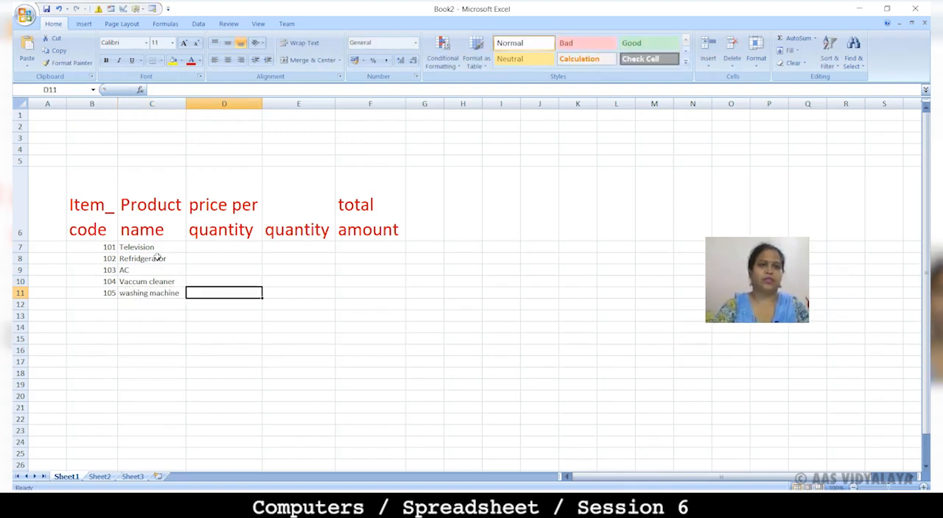
Step: Enter the prices per quantity 35000, 28500, 34000, 11000 and 28450 in cells D7 to D11
click(213, 248)
text(35000)
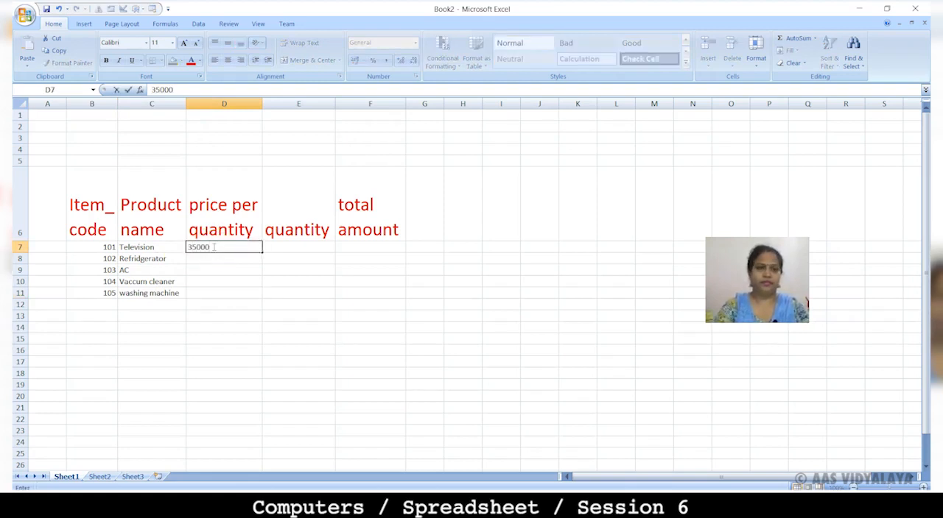
key(Return)
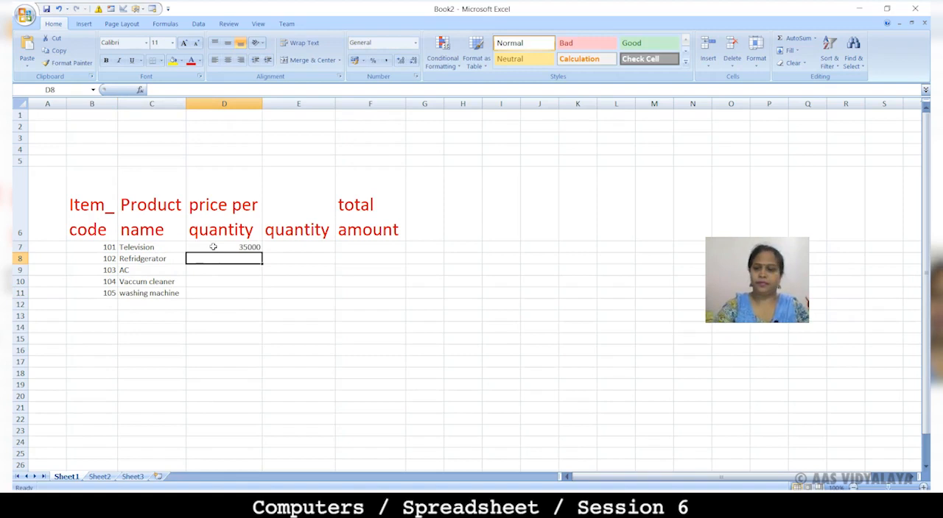
text(28500)
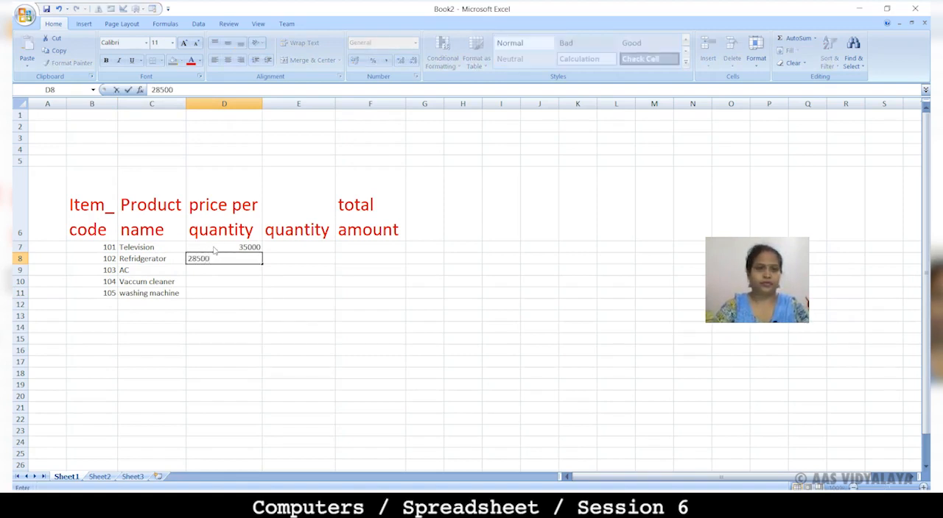
key(Return)
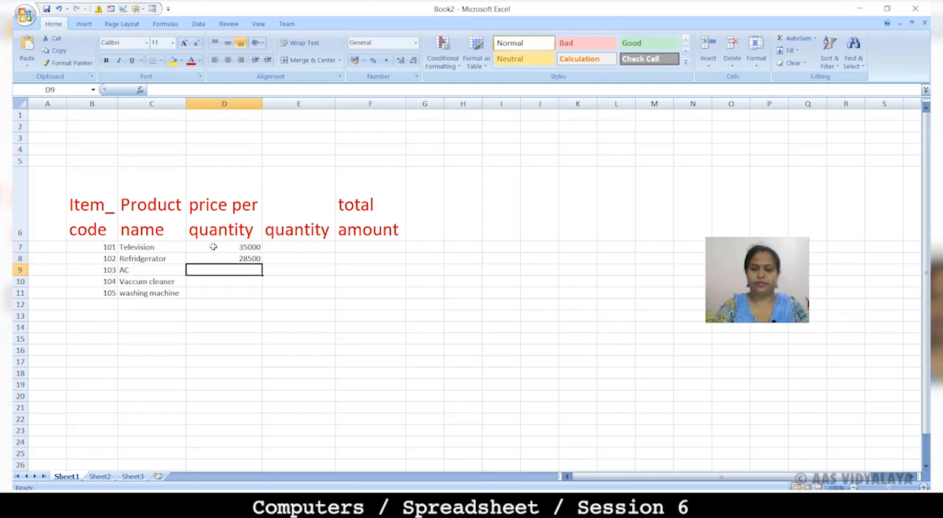
text(34000)
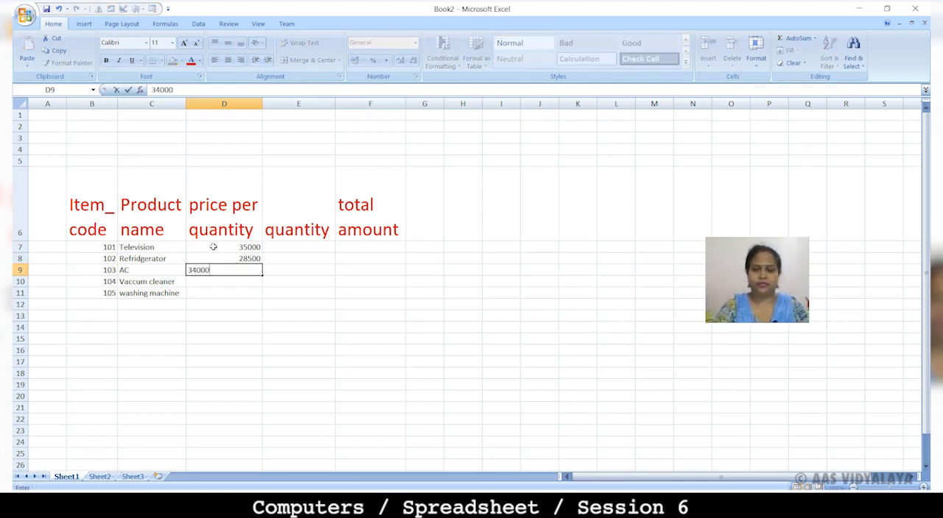
key(Return)
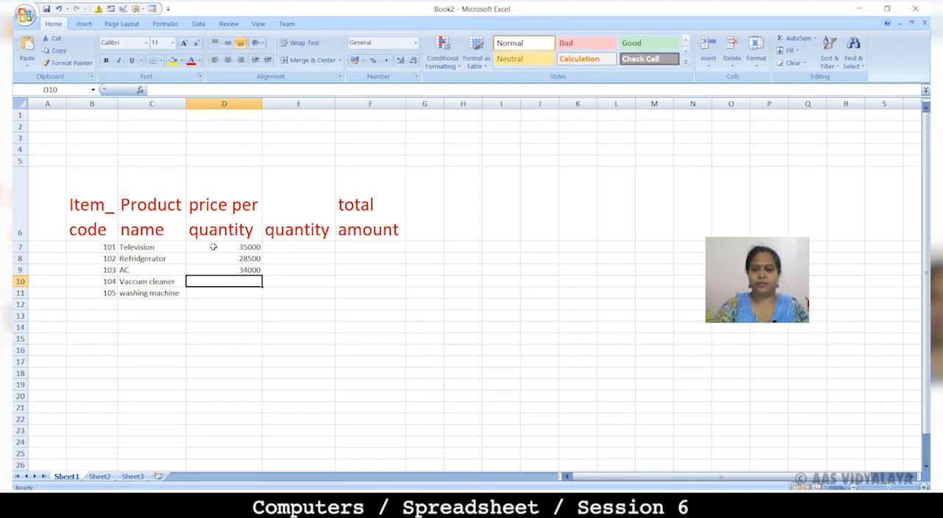
text(11000)
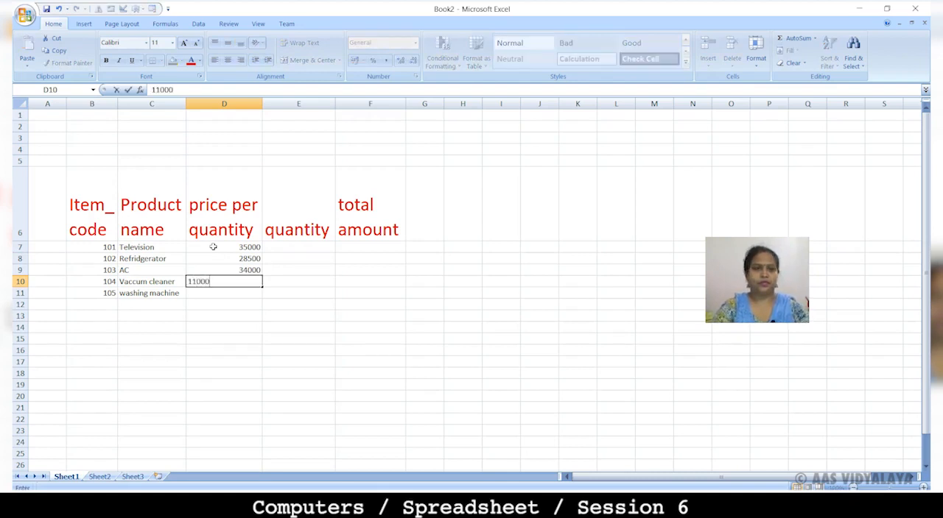
key(Return)
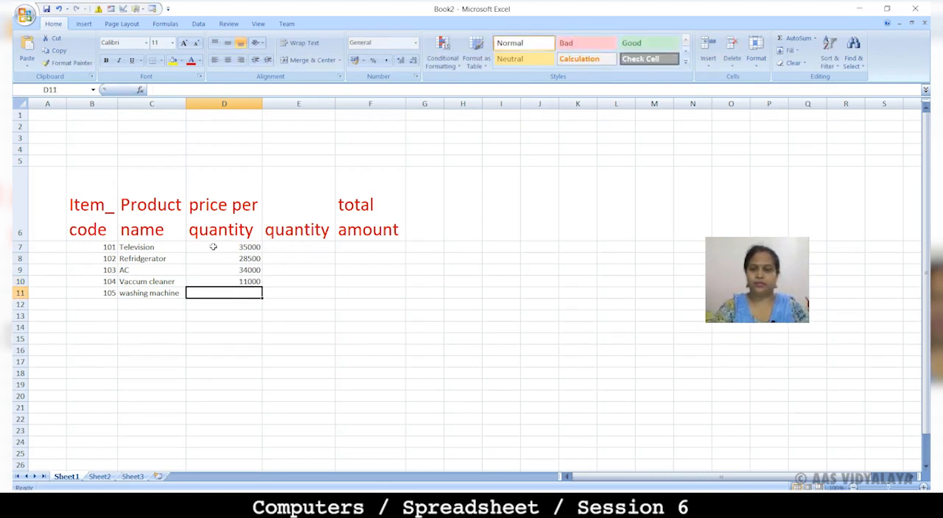
text(28450)
Step: Enter the quantities 5, 4, 9, 5 and 7 in cells E7 to E11
click(297, 247)
text(5)
key(Return)
text(4)
key(Return)
text(9)
key(Return)
text(5)
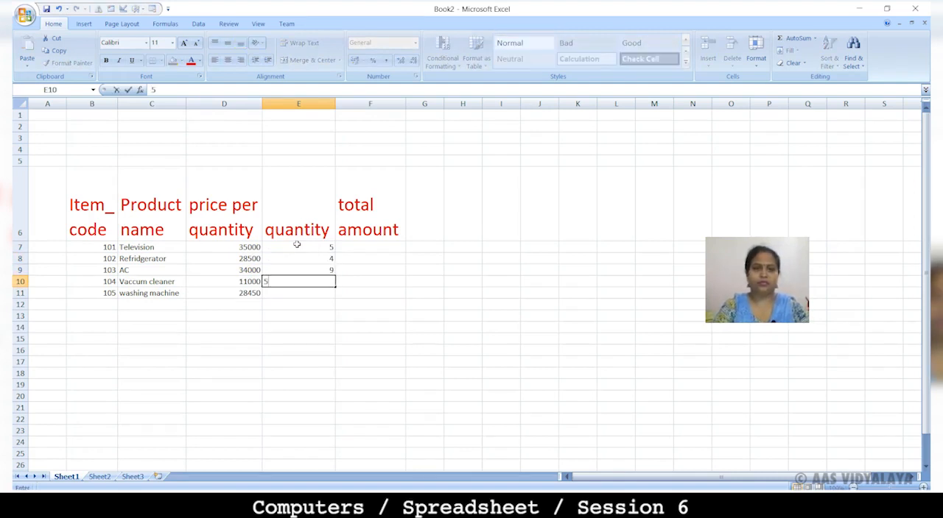
key(Return)
text(7)
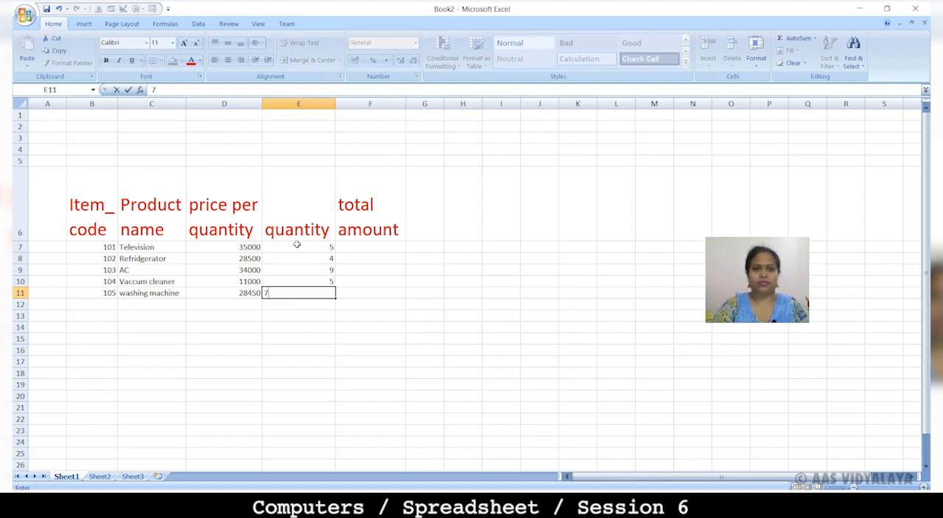
Step: Calculate the total amount in F7 with the formula =D7*E7 and fill it down to F11
click(350, 248)
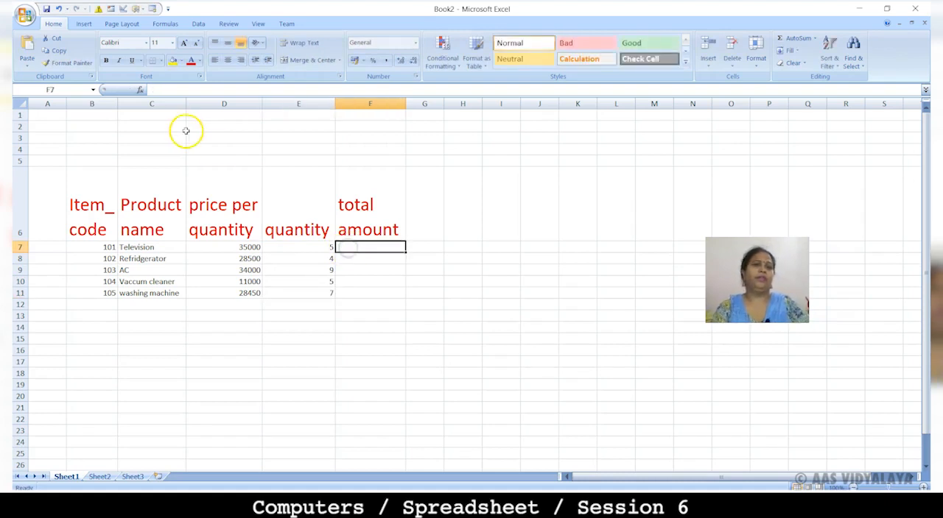
click(160, 90)
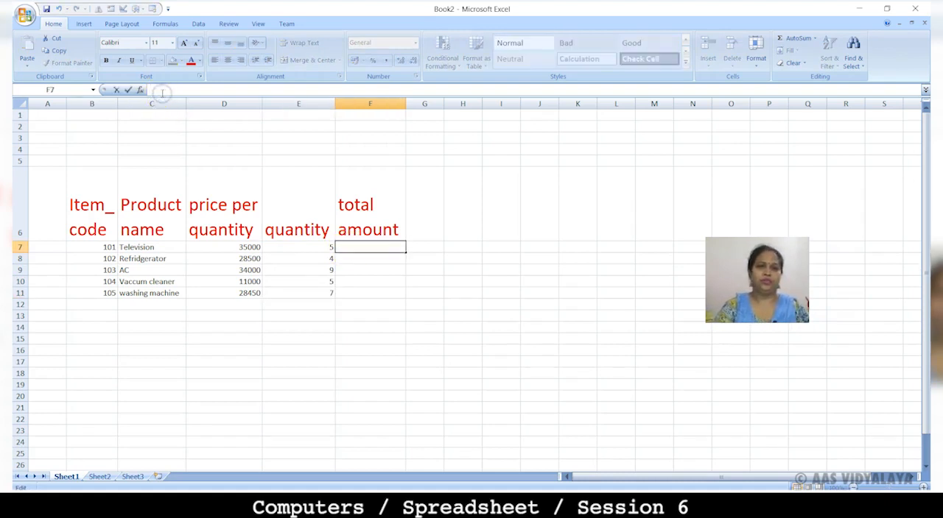
text(=)
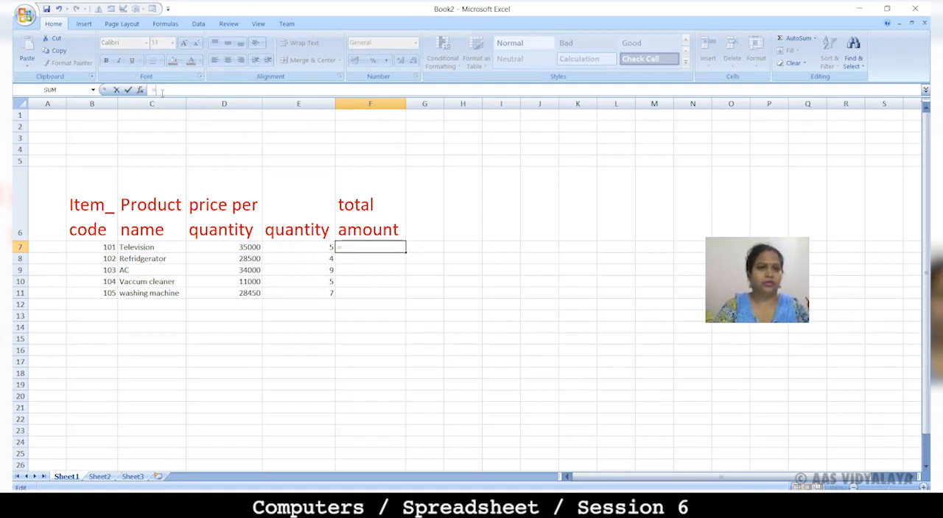
click(224, 247)
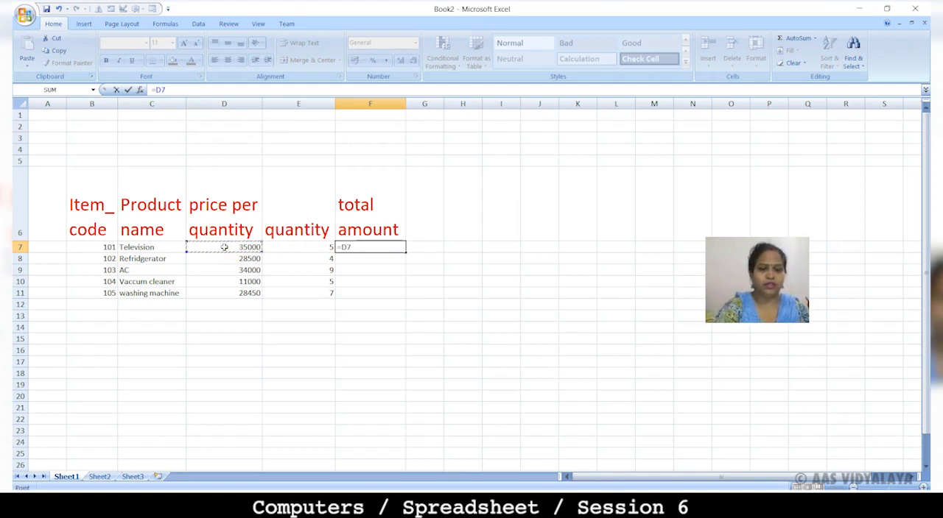
text(*)
click(280, 247)
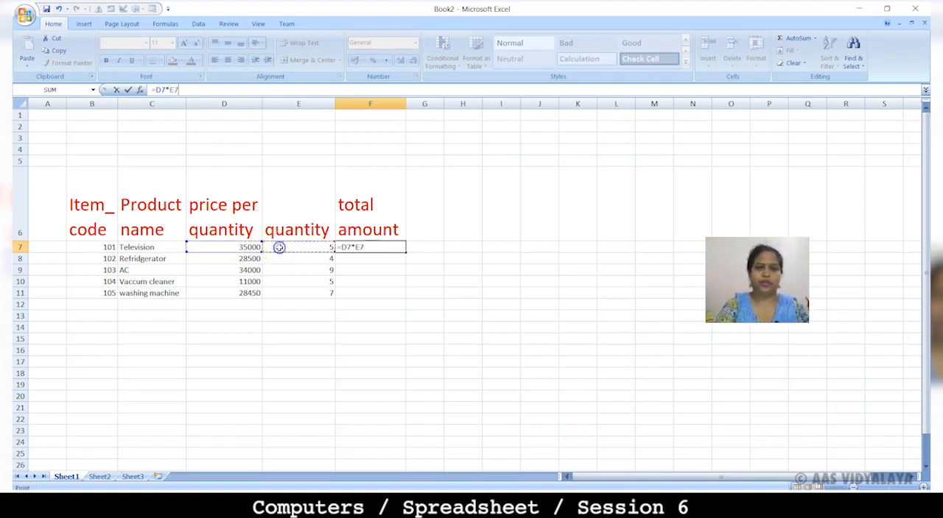
key(Return)
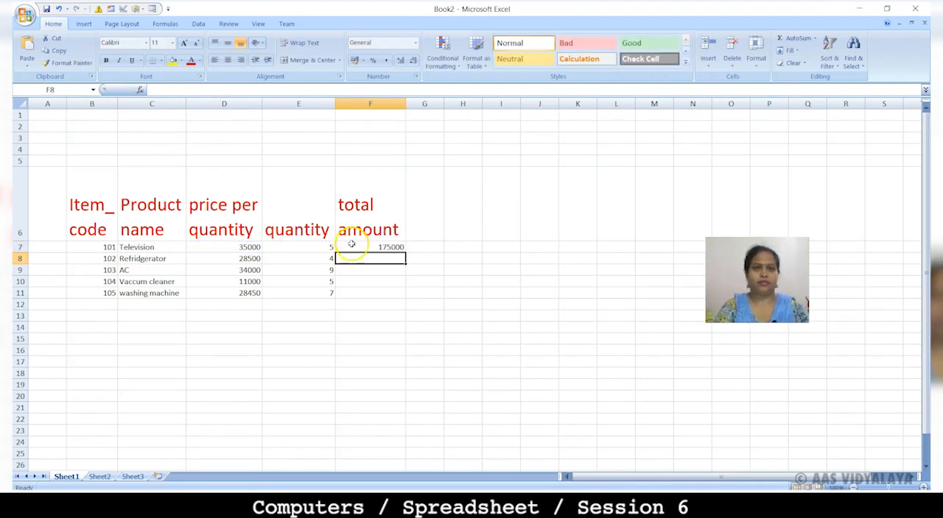
click(352, 246)
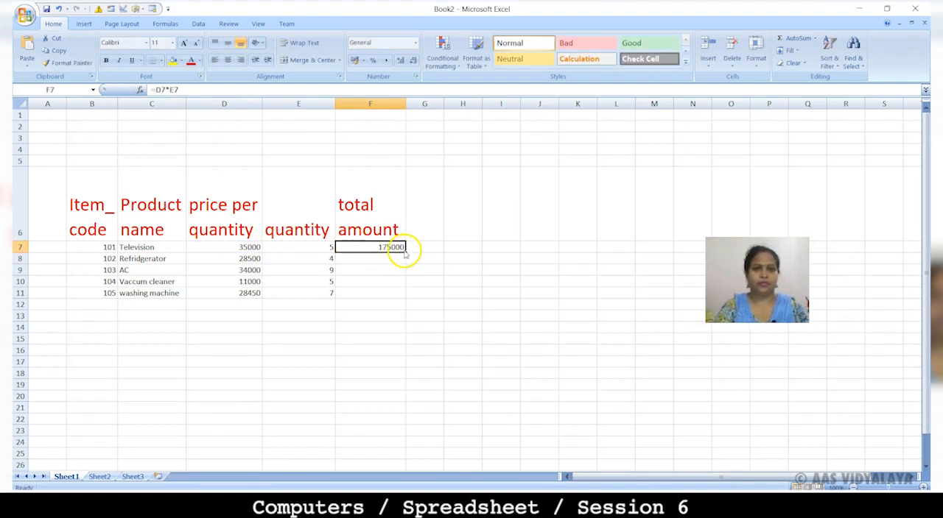
drag(404, 254, 410, 293)
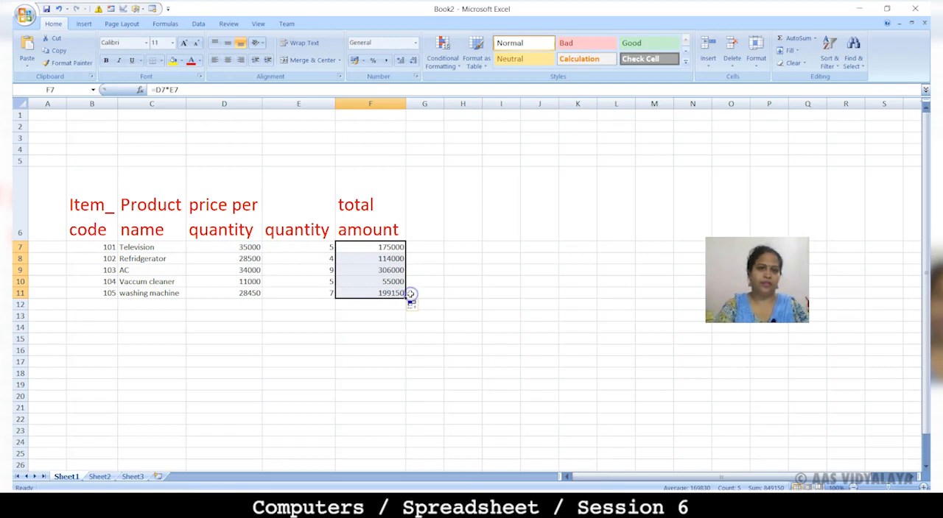
Step: Merge and center cells D12:E12 and enter the label "total amount of all products"
drag(229, 305, 311, 303)
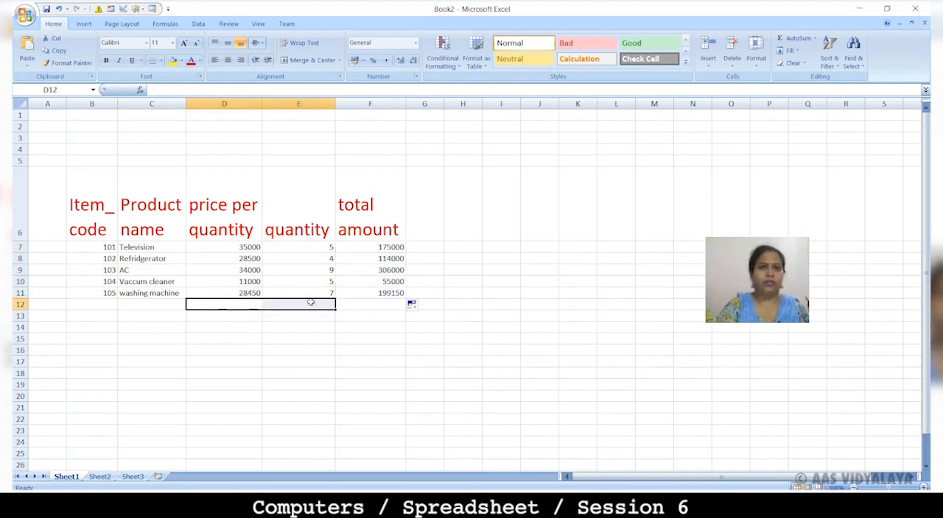
click(289, 61)
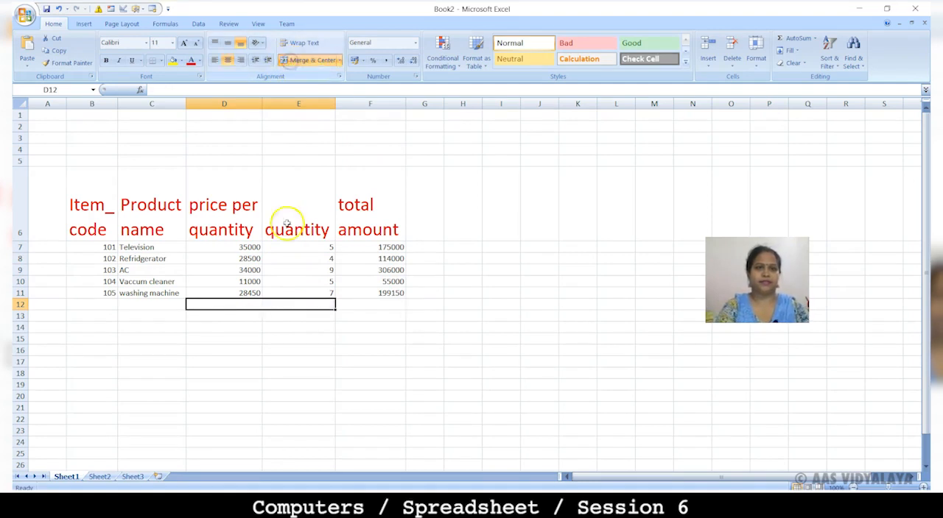
double_click(241, 306)
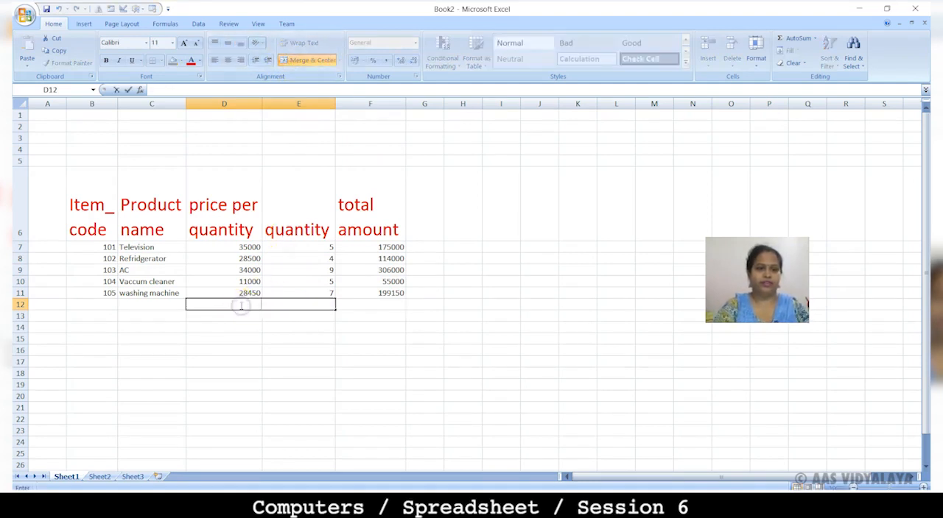
text(total amount a)
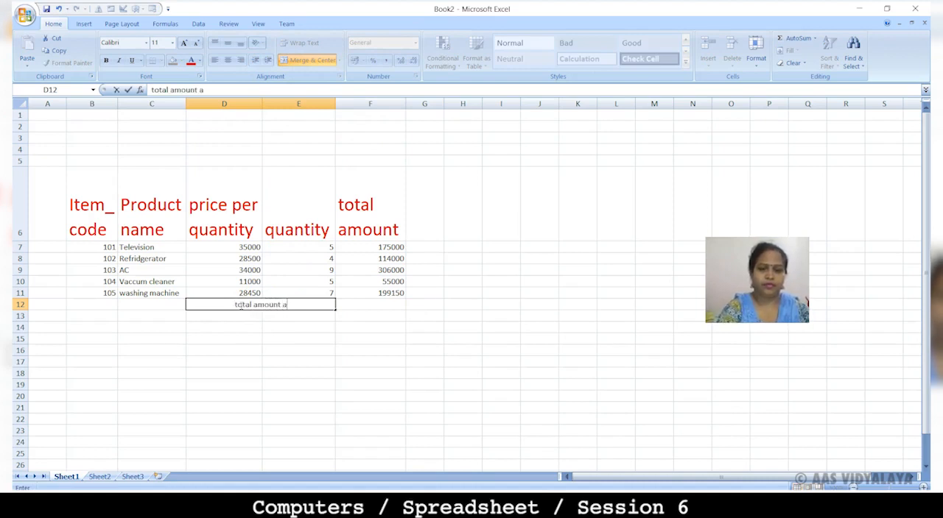
key(BackSpace)
text(of all)
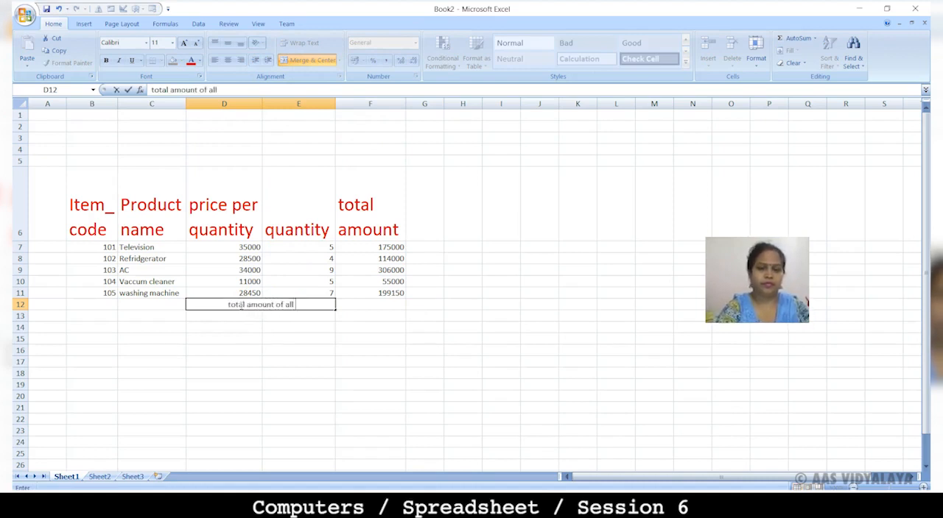
text( prod)
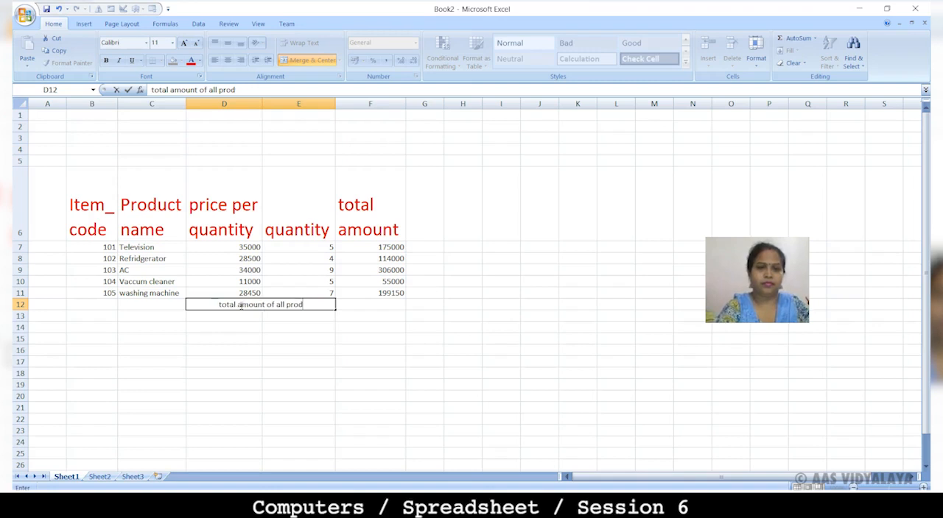
text(ucts)
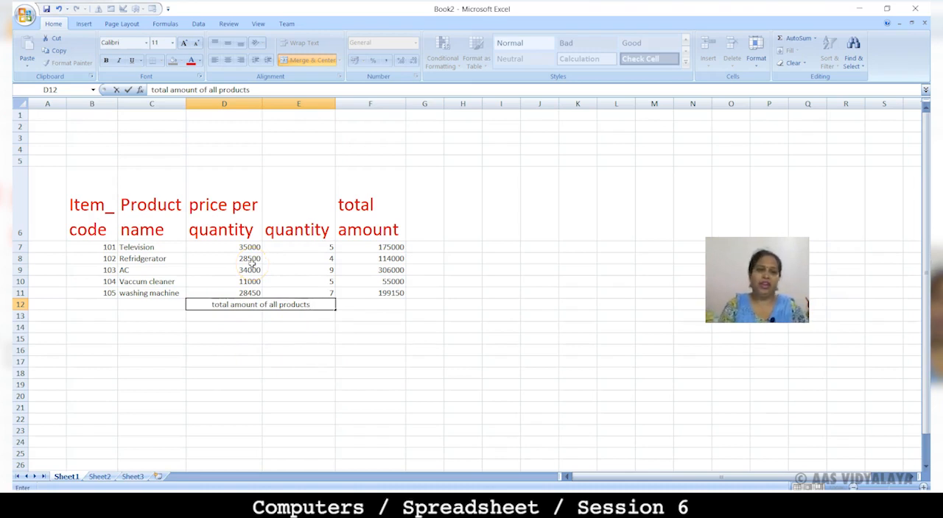
Step: Sum the total amounts F7:F11 into cell F12 with AutoSum
click(383, 305)
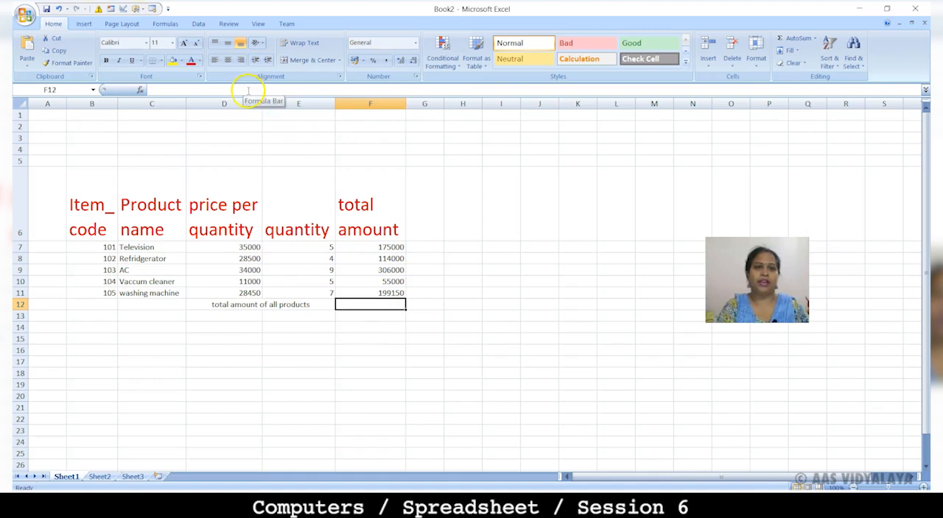
drag(360, 247, 369, 291)
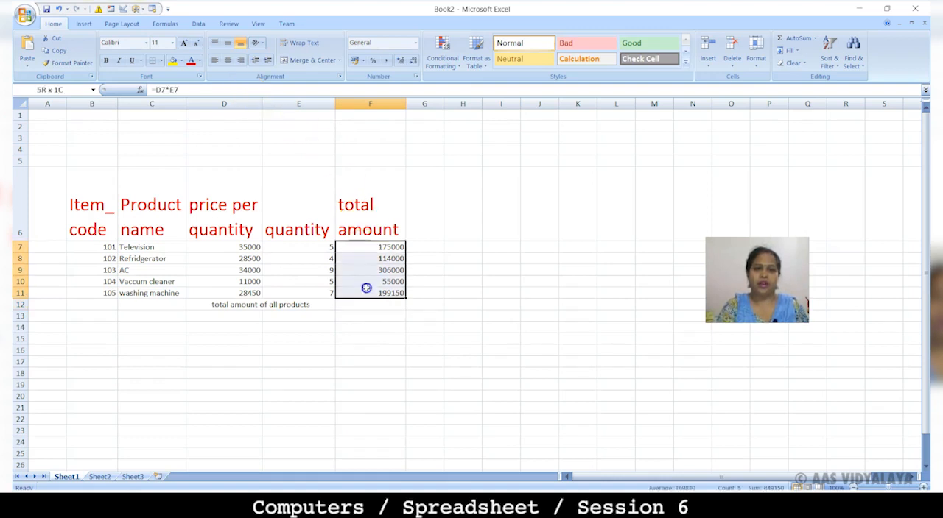
click(799, 38)
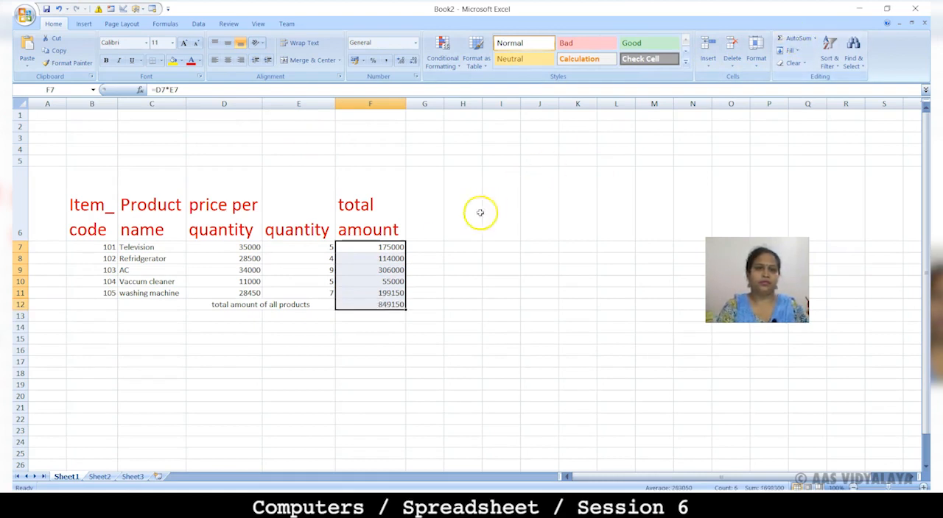
Step: Apply all borders to the table range B6:F11 and to the total row cells D12:F12
drag(74, 184, 299, 275)
key(shift+Right)
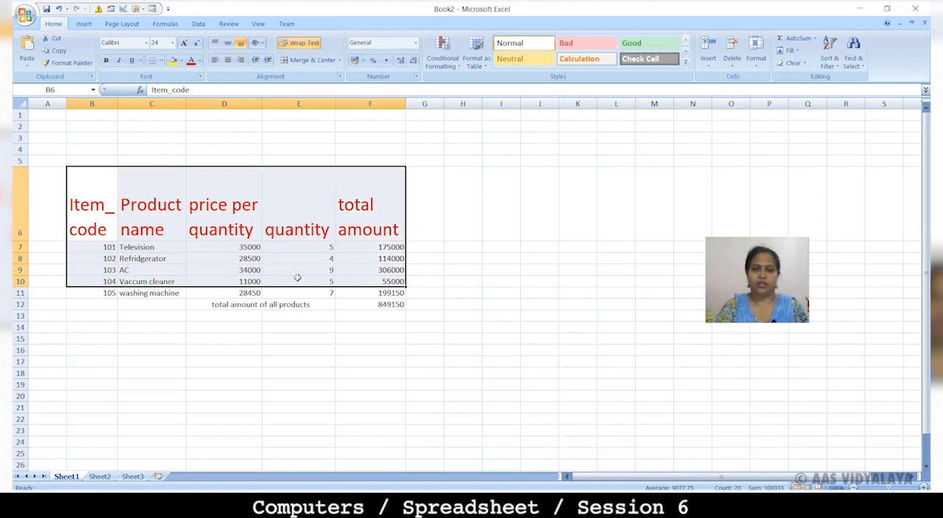
key(shift+Down)
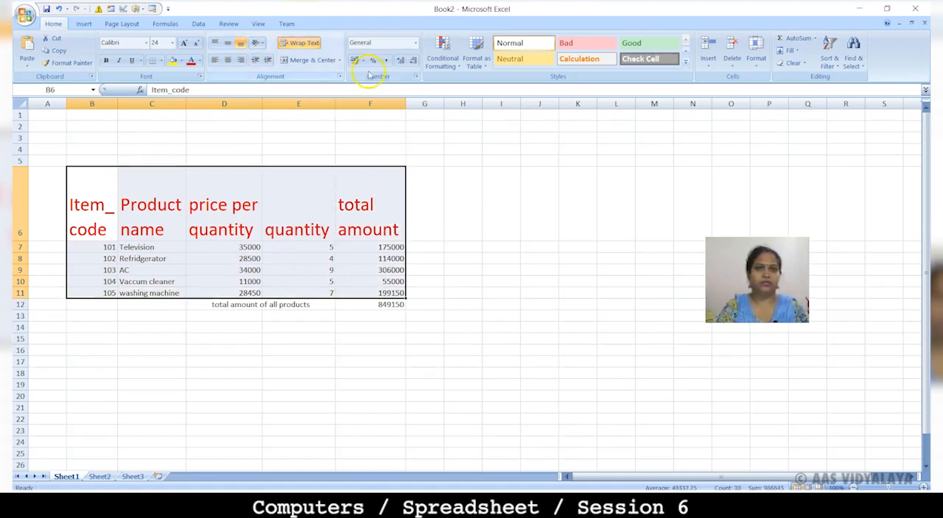
click(162, 61)
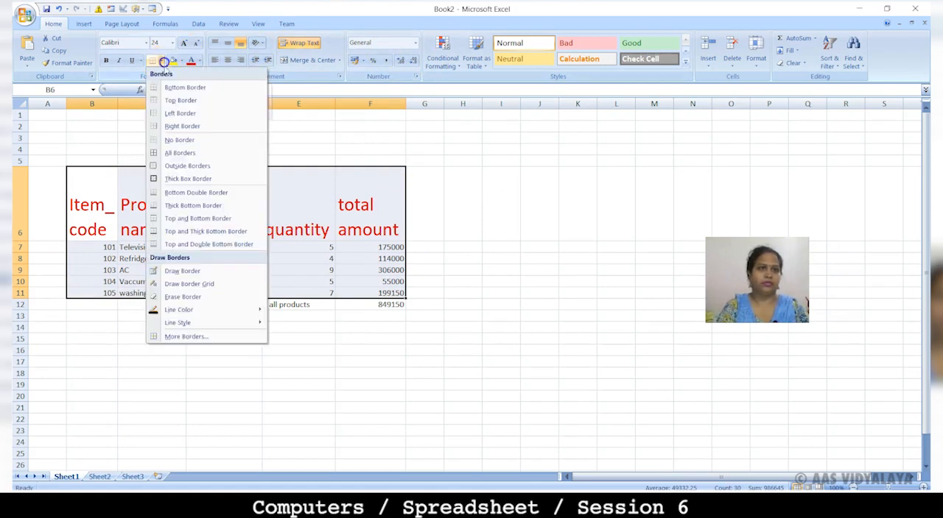
click(182, 152)
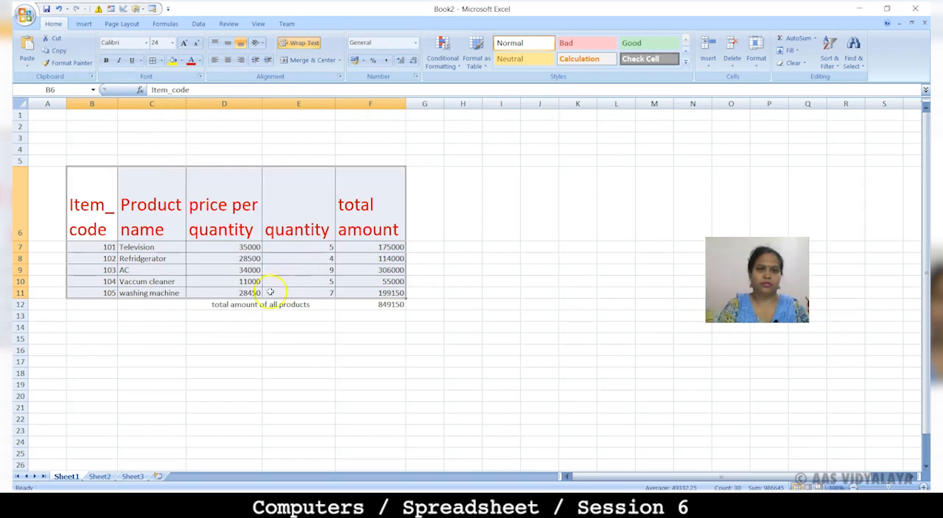
click(238, 302)
key(shift+Right)
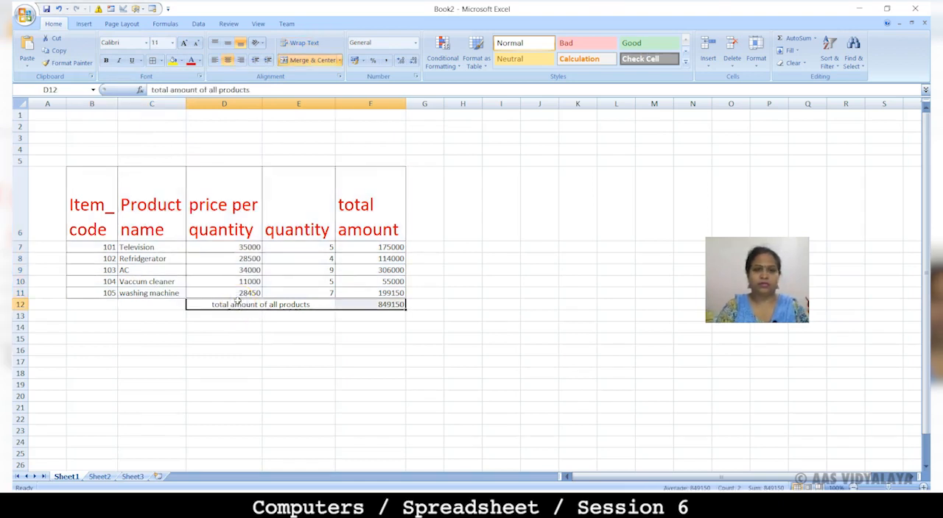
click(155, 62)
Step: Merge and center cells C3:E3 and enter the title STOCK REGISTER
drag(158, 138, 299, 140)
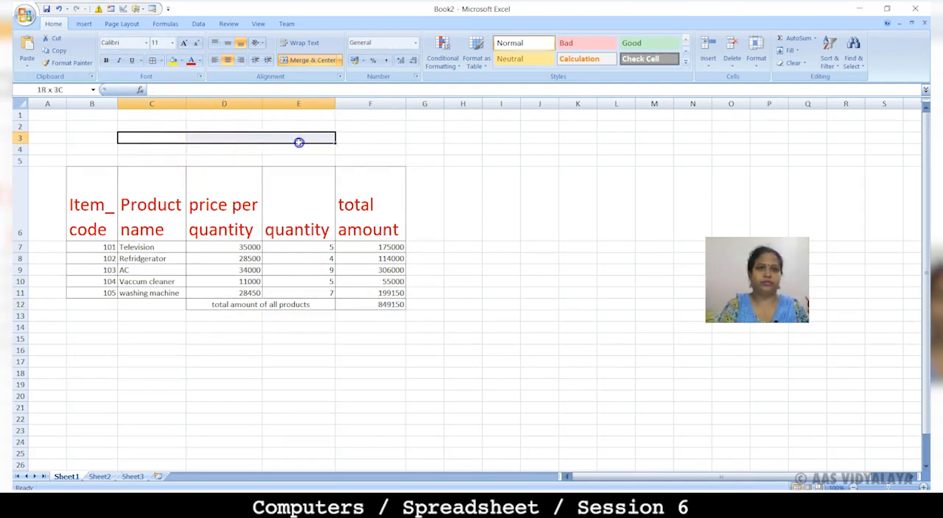
click(303, 61)
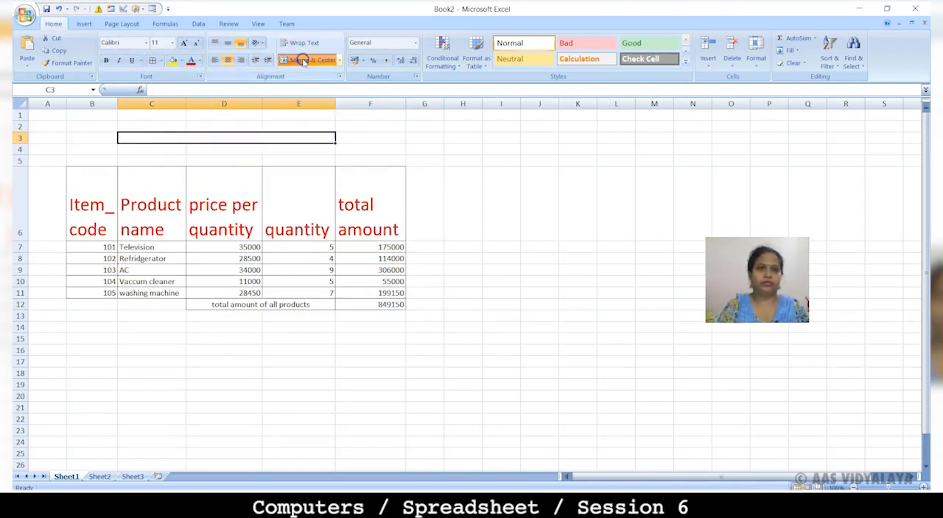
double_click(246, 139)
text(STOCK REGISTER)
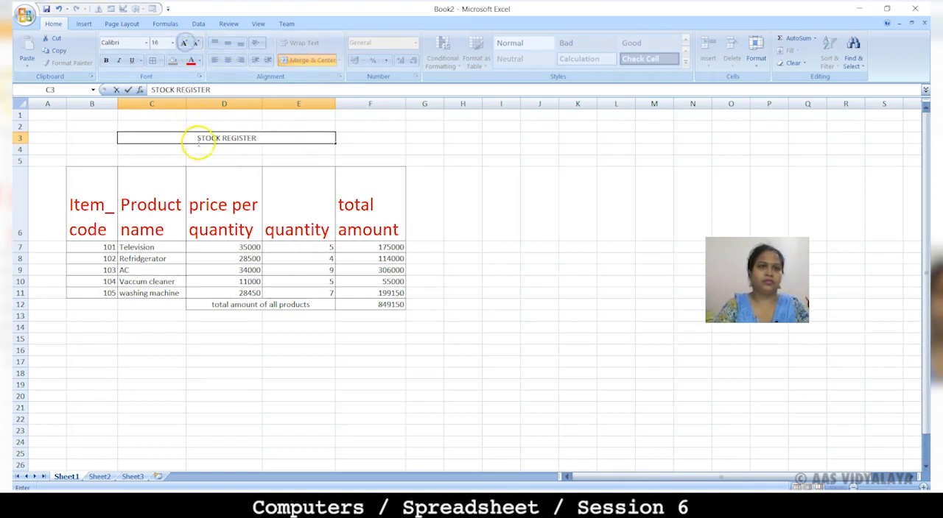
click(204, 150)
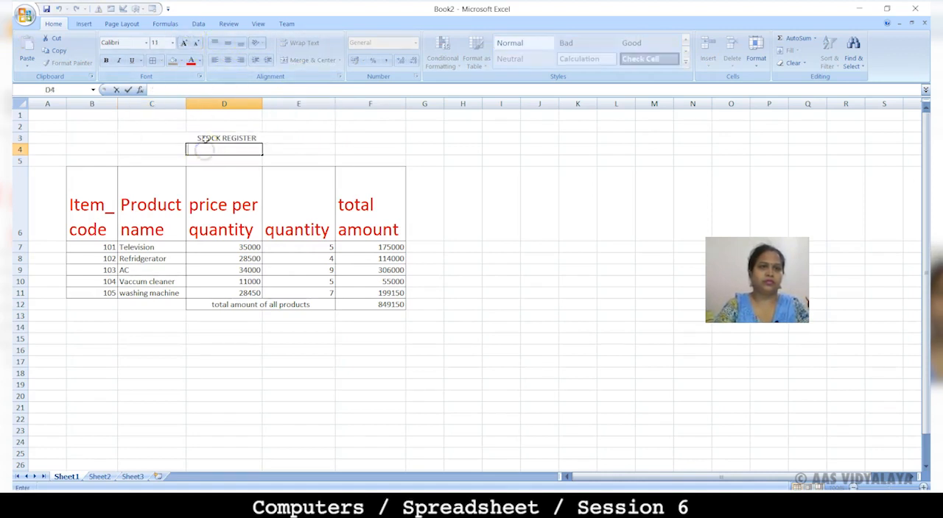
Step: Enlarge the STOCK REGISTER title to font size 16 and make it bold
click(203, 140)
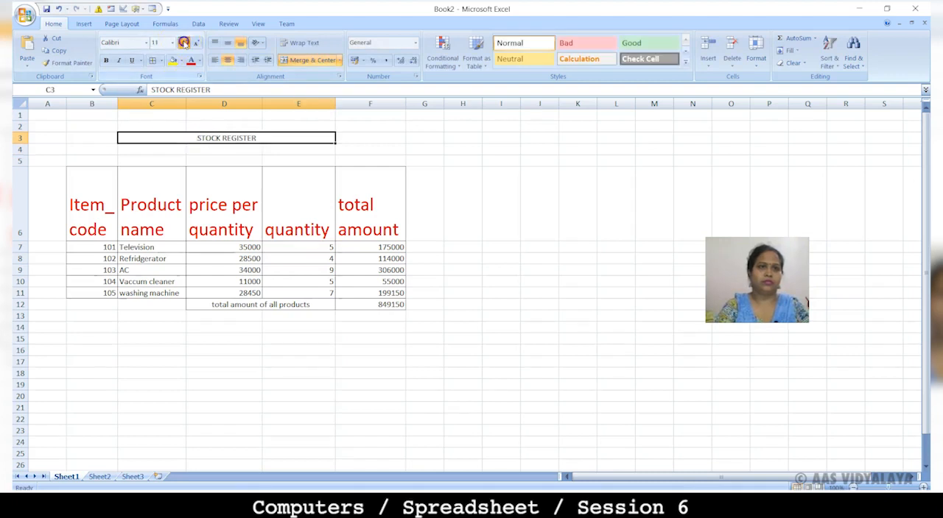
click(183, 42)
click(184, 42)
click(184, 42)
click(105, 61)
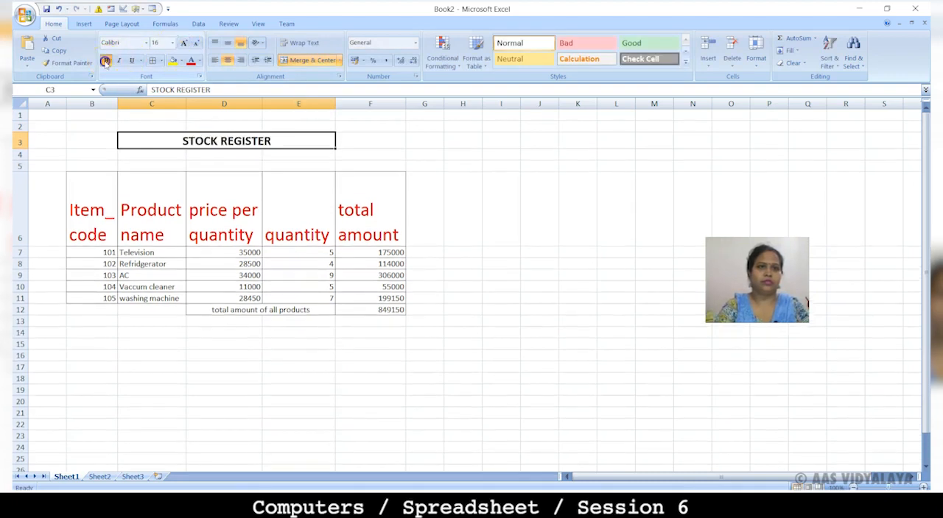
Step: Fill the title cell C3 with the standard light blue color
click(176, 61)
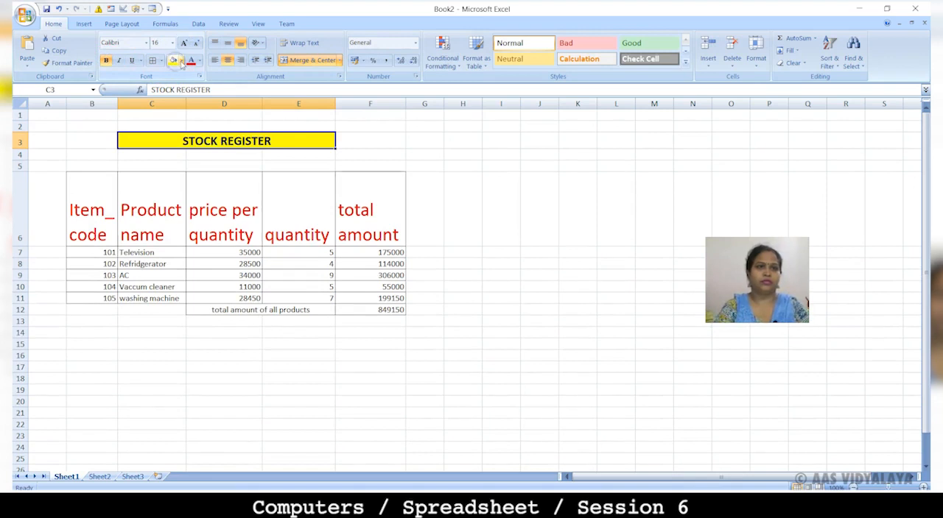
click(181, 61)
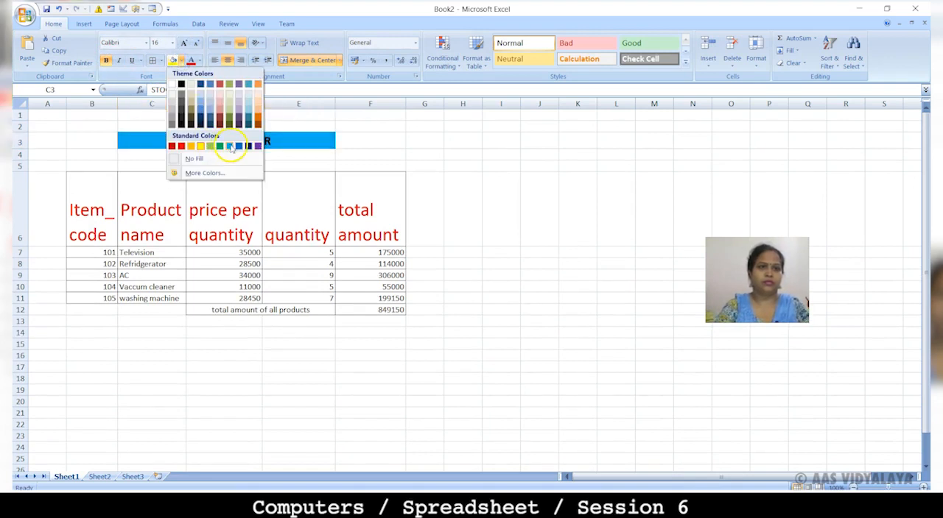
click(230, 145)
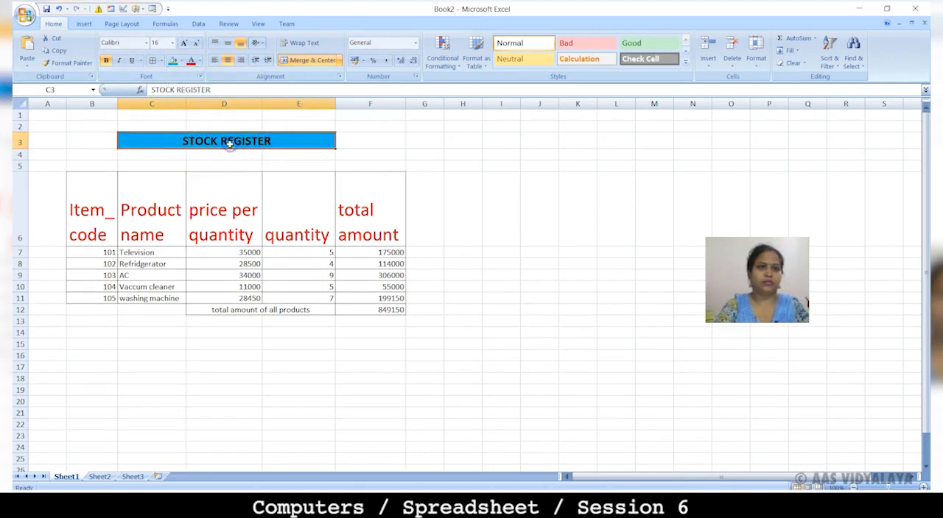
Step: Color the STOCK REGISTER title text yellow and make it italic
click(199, 62)
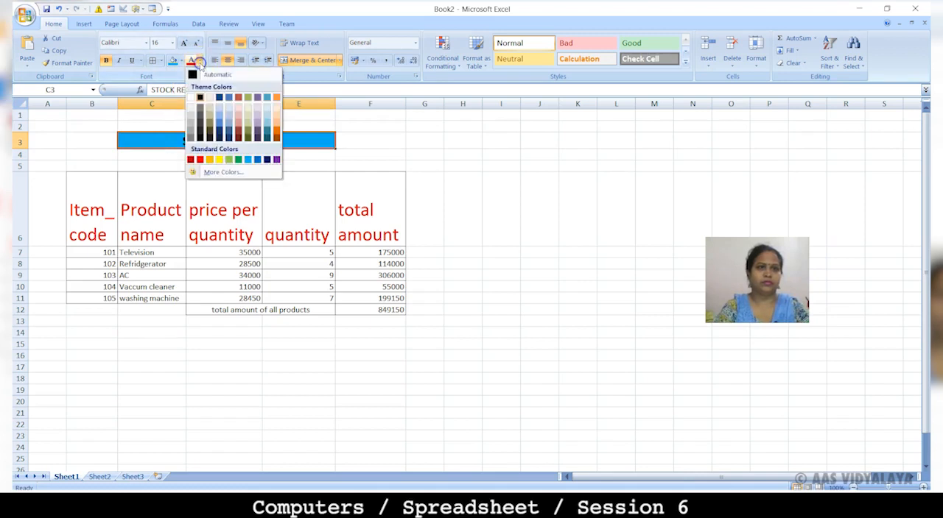
click(219, 160)
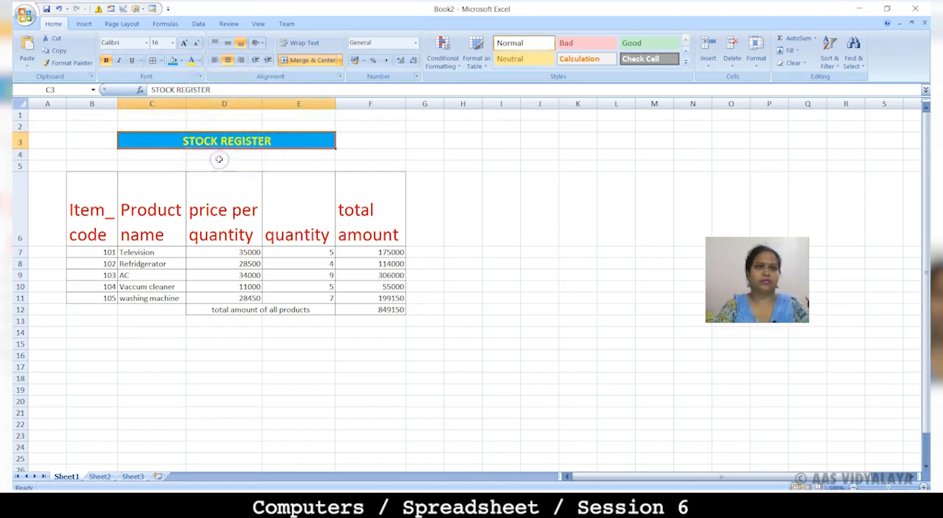
click(120, 60)
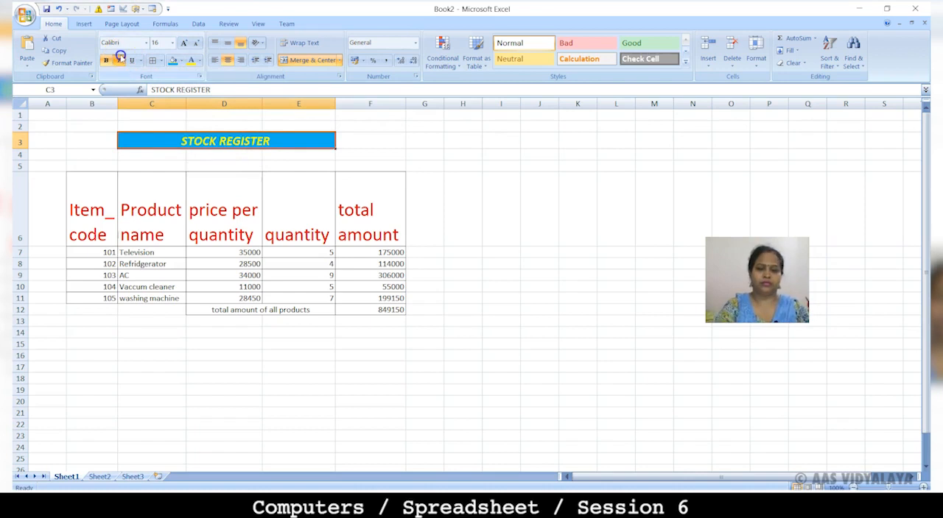
Step: Increase the font size of the data and total rows B7:F12 to 18
drag(100, 254, 369, 310)
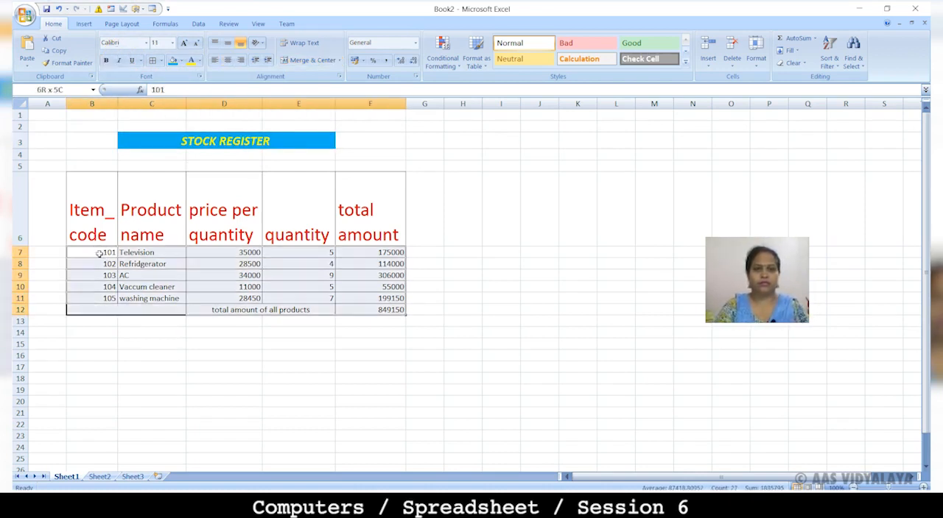
click(183, 42)
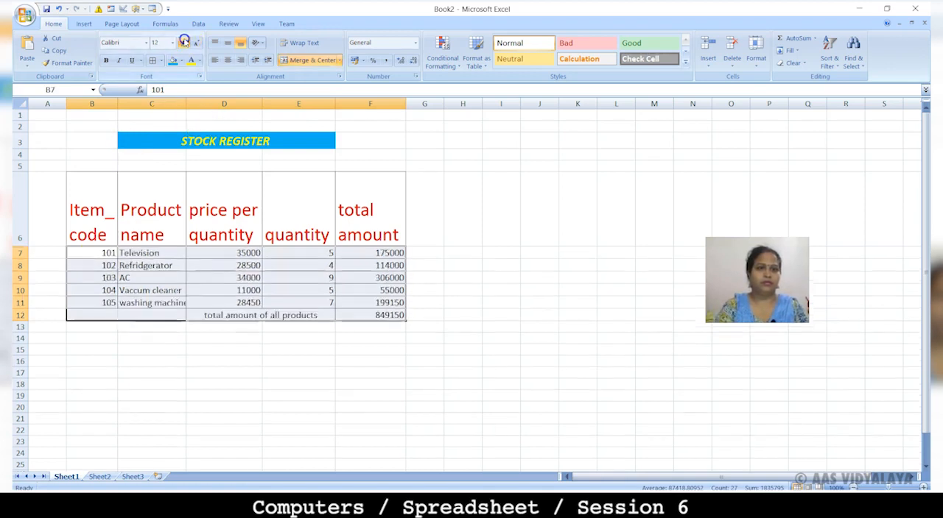
click(184, 42)
click(184, 42)
click(183, 42)
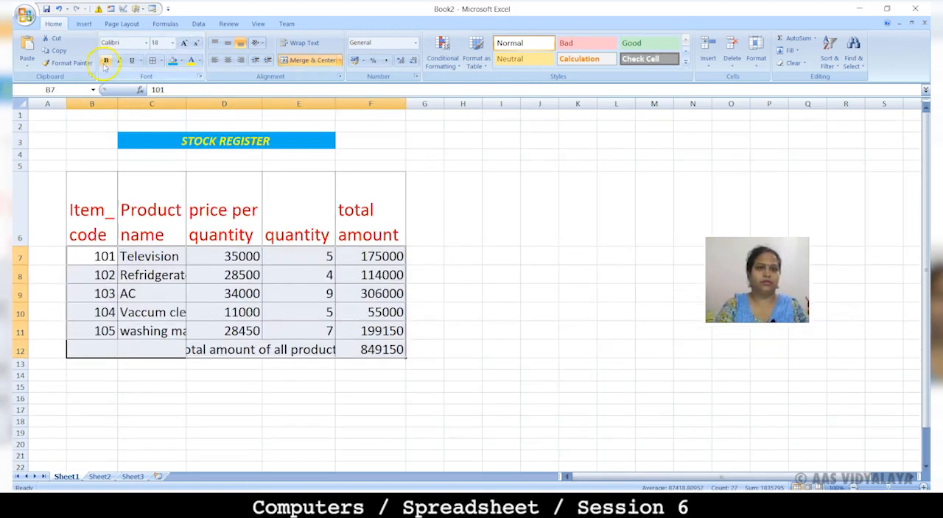
Step: Fill the header cells B6:F6 with a light yellow chosen from the extended standard color palette
drag(96, 212, 370, 214)
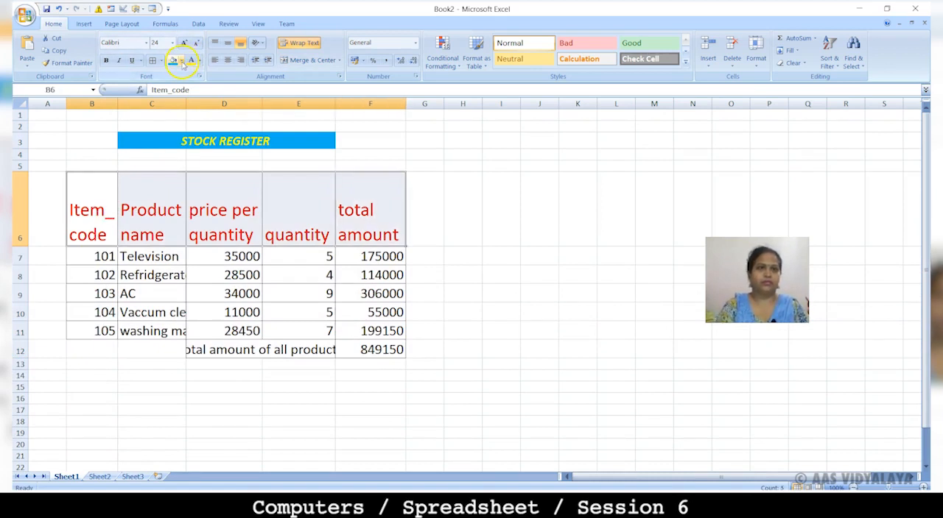
click(180, 60)
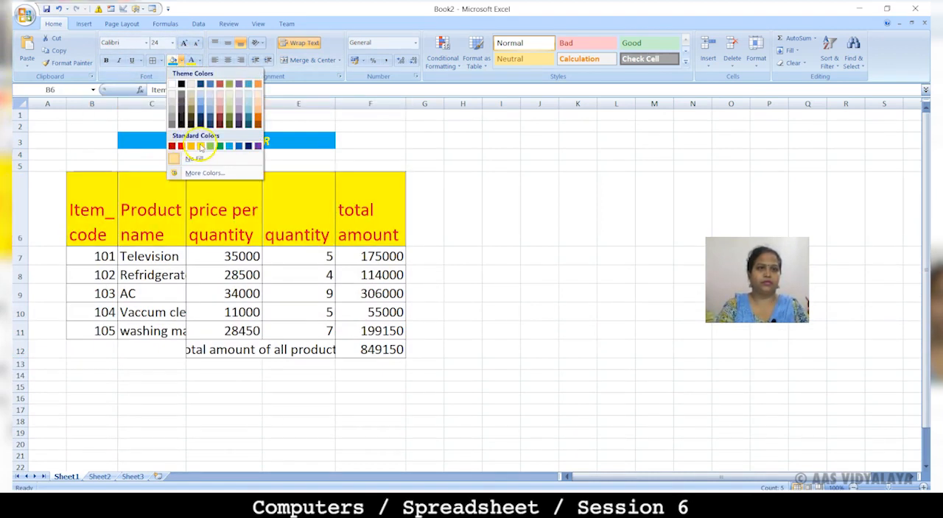
click(198, 174)
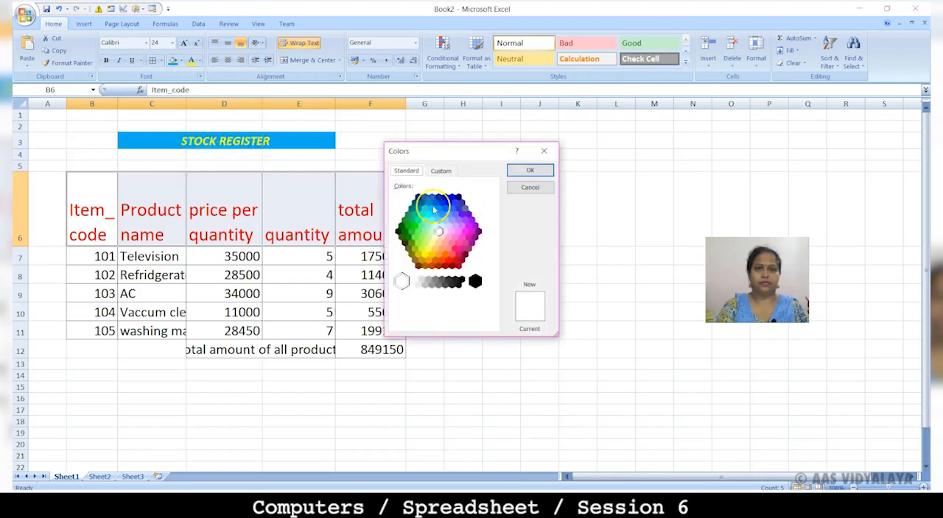
click(428, 249)
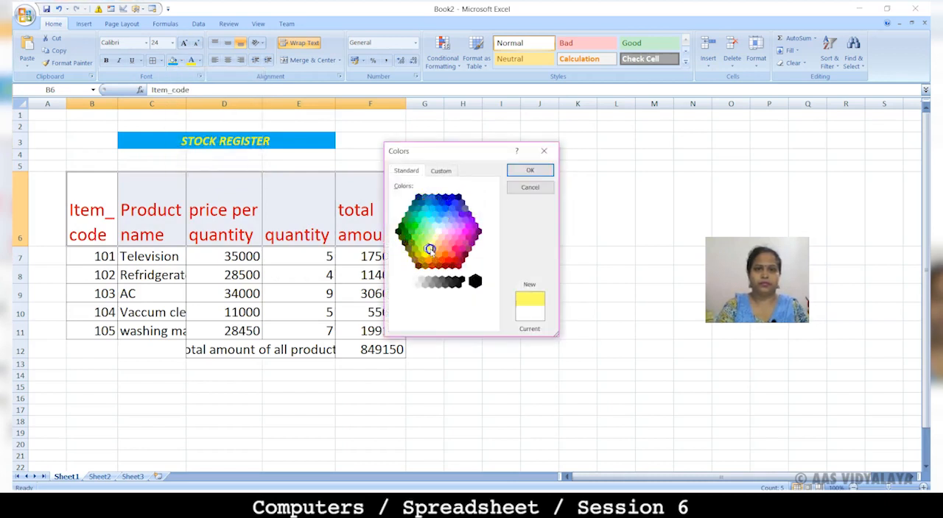
click(527, 171)
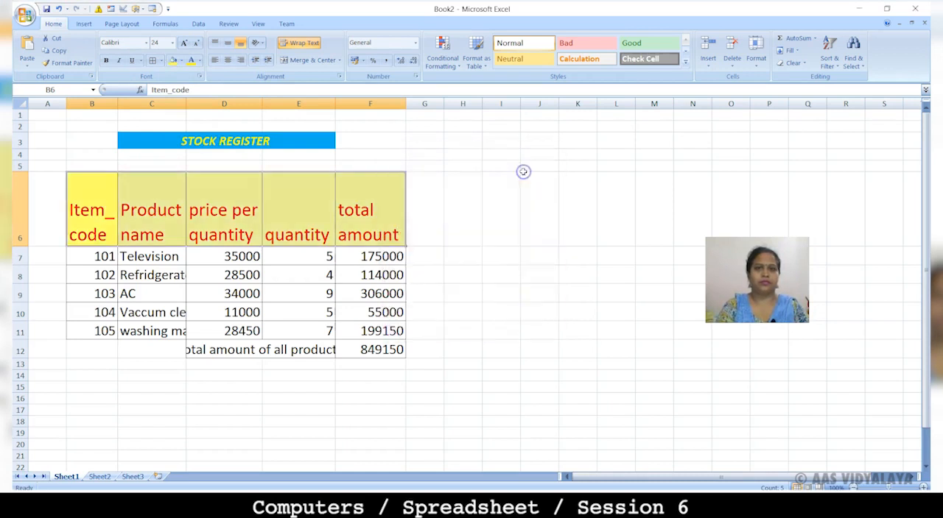
Step: AutoFit column C to the product names and widen column E until the total label in row 12 fits
click(446, 254)
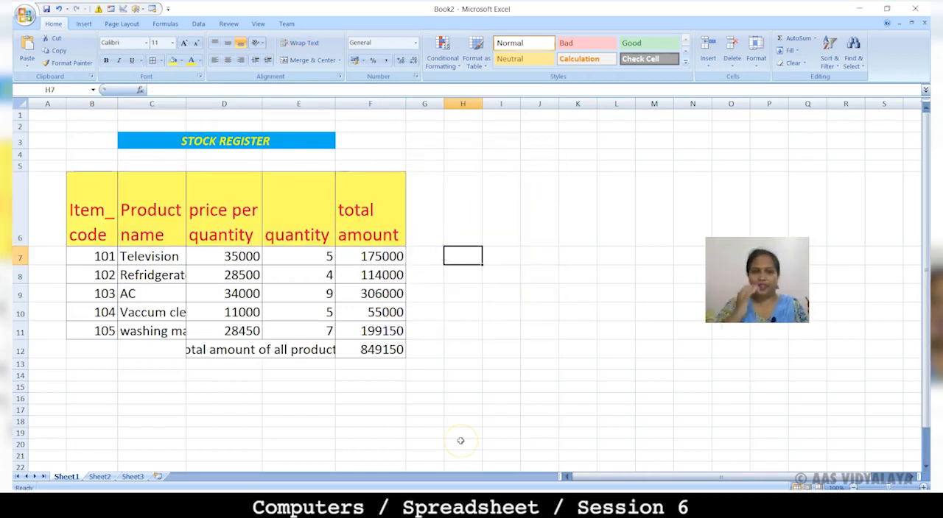
double_click(186, 104)
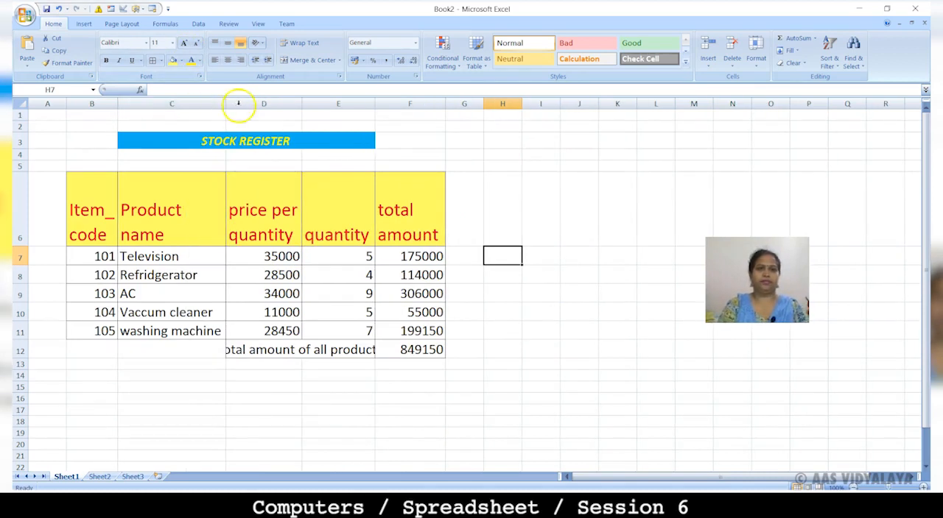
drag(375, 107, 394, 104)
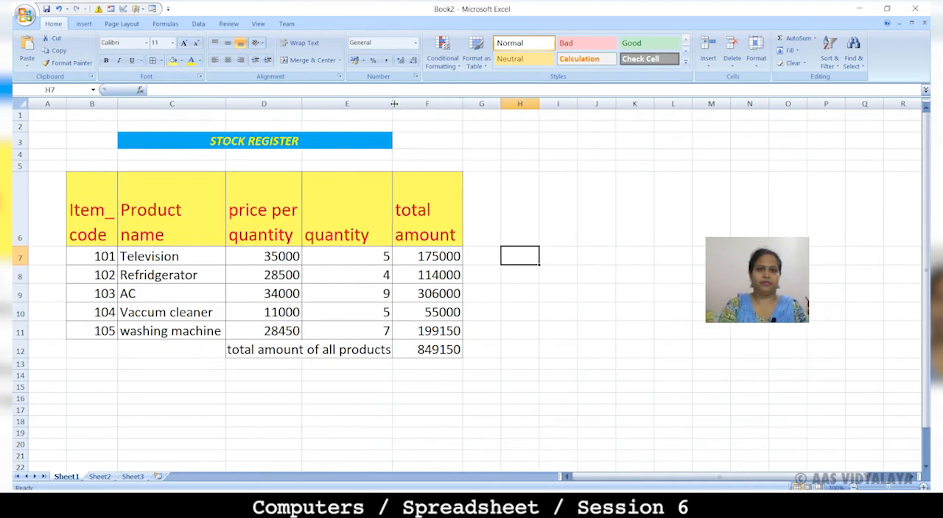
click(479, 374)
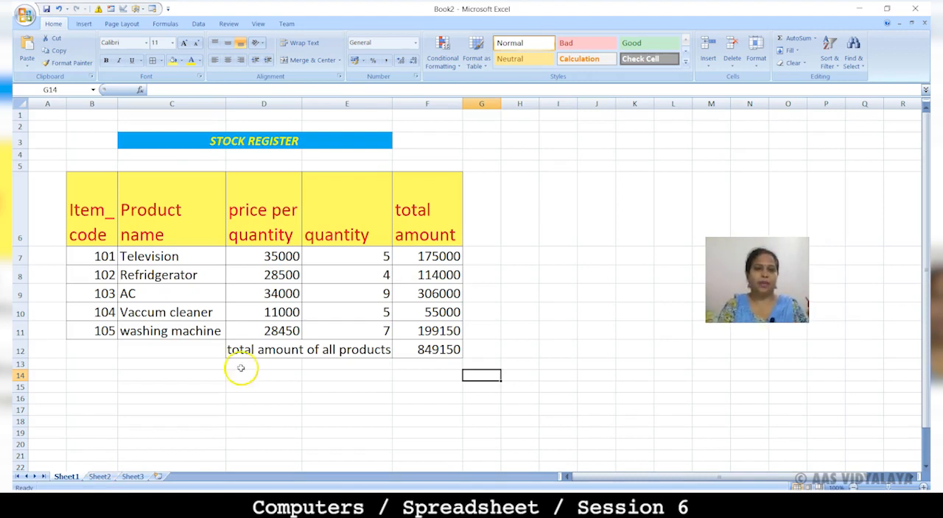
Step: Replace the label in merged cell D12 with "grand total"
click(273, 352)
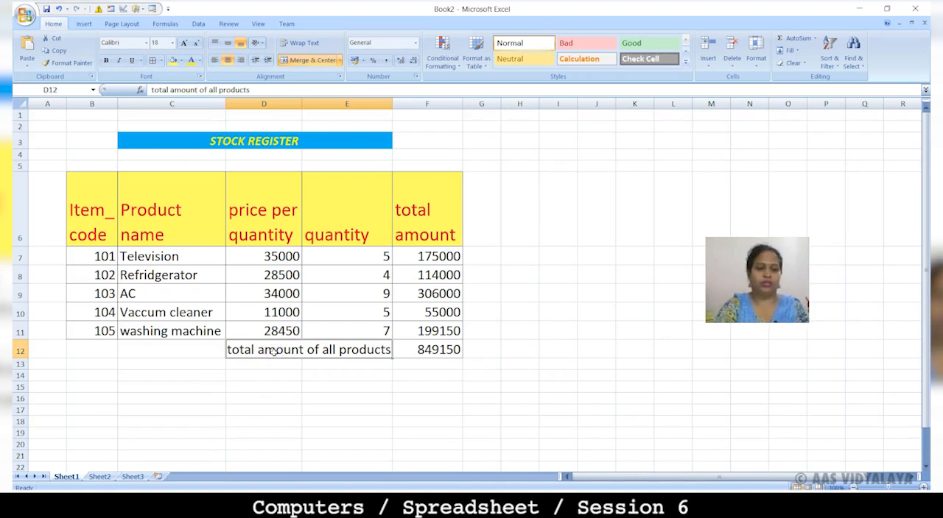
text(grand total)
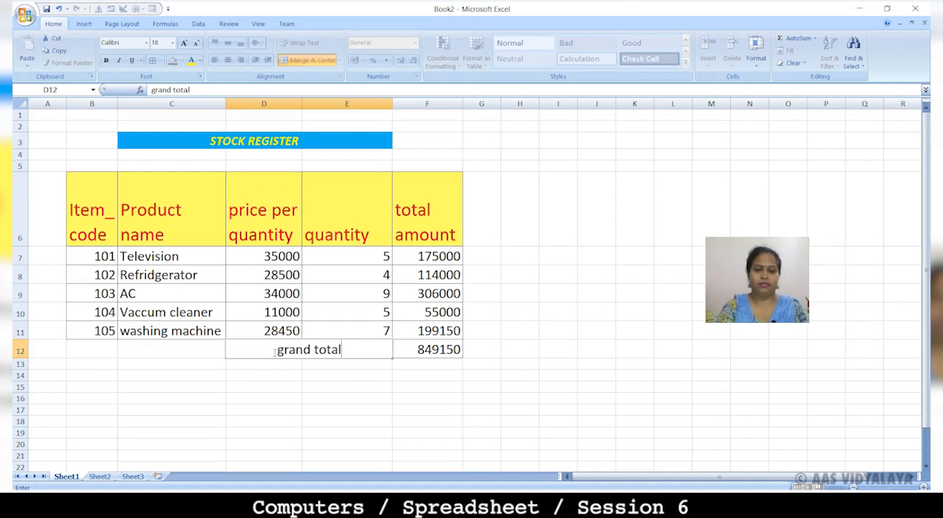
key(Left)
Step: Capitalize the first letter of the label in D12 so that it reads "Grand total"
click(295, 353)
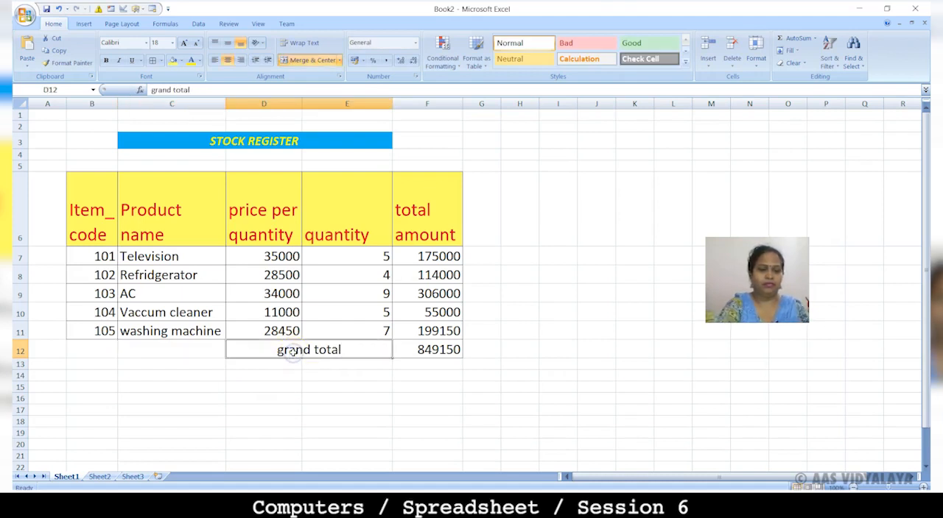
double_click(292, 352)
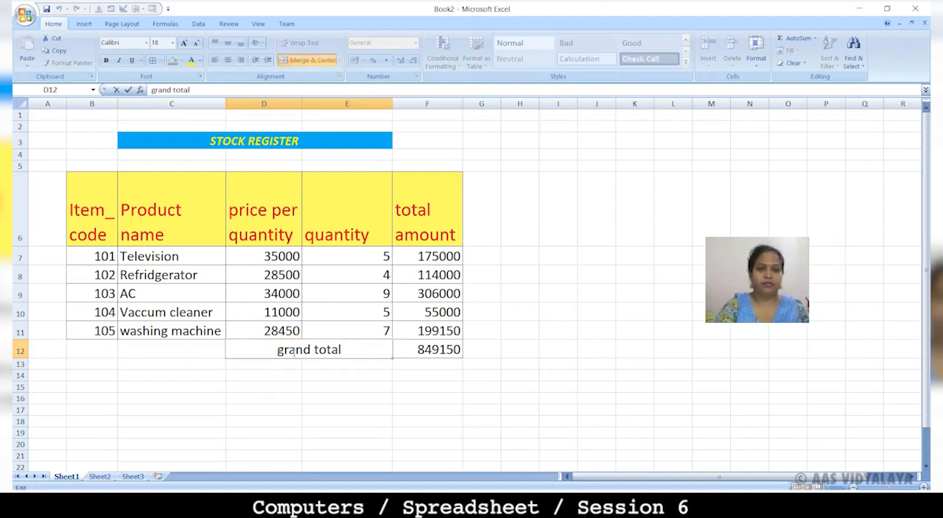
double_click(293, 351)
click(289, 351)
key(BackSpace)
text(G)
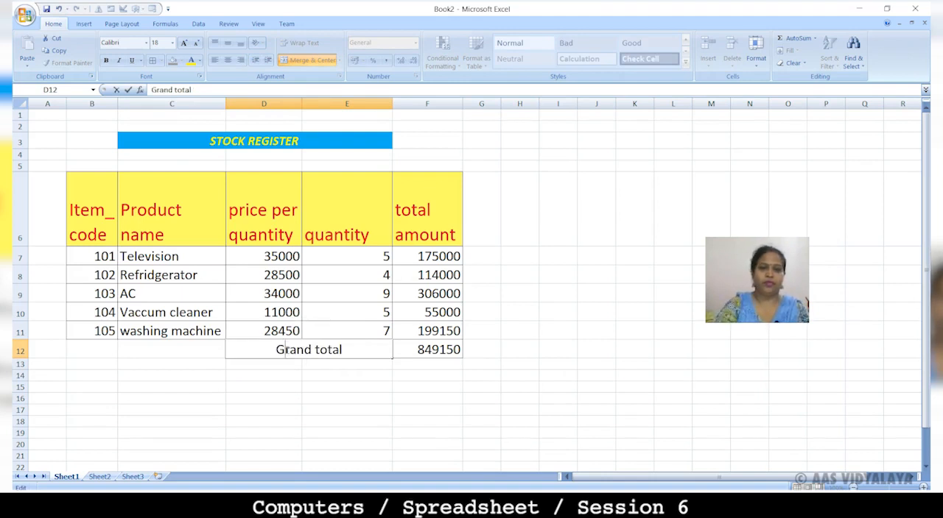
Step: Color the grand total amount in F12 with the darkest shade of the theme dark blue and make it bold
click(440, 351)
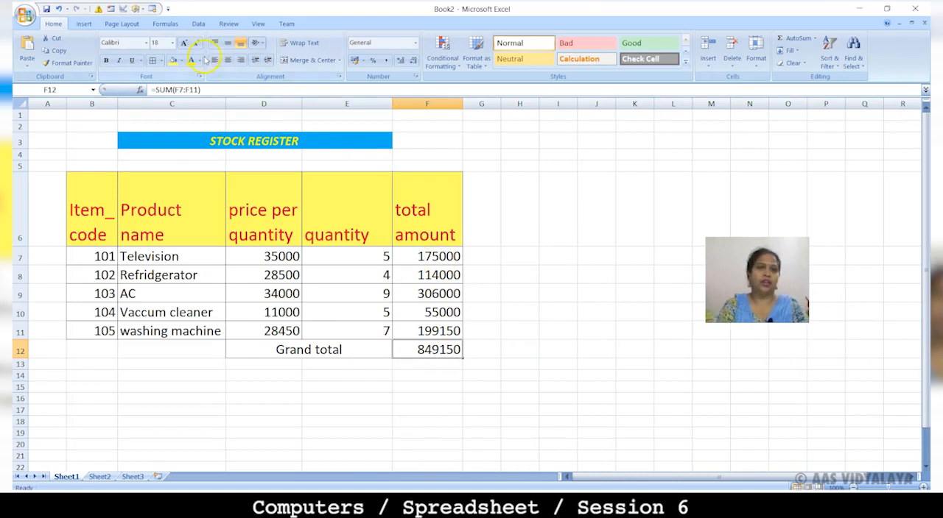
click(199, 61)
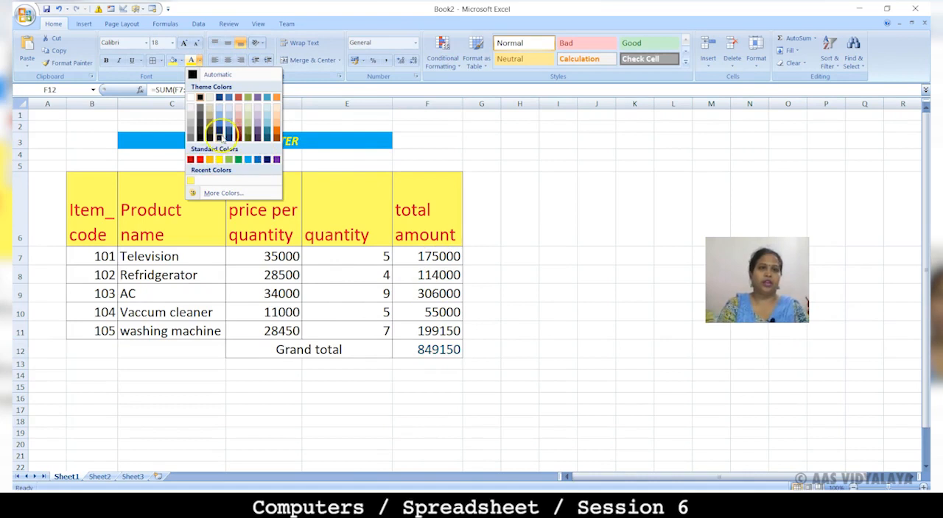
click(218, 137)
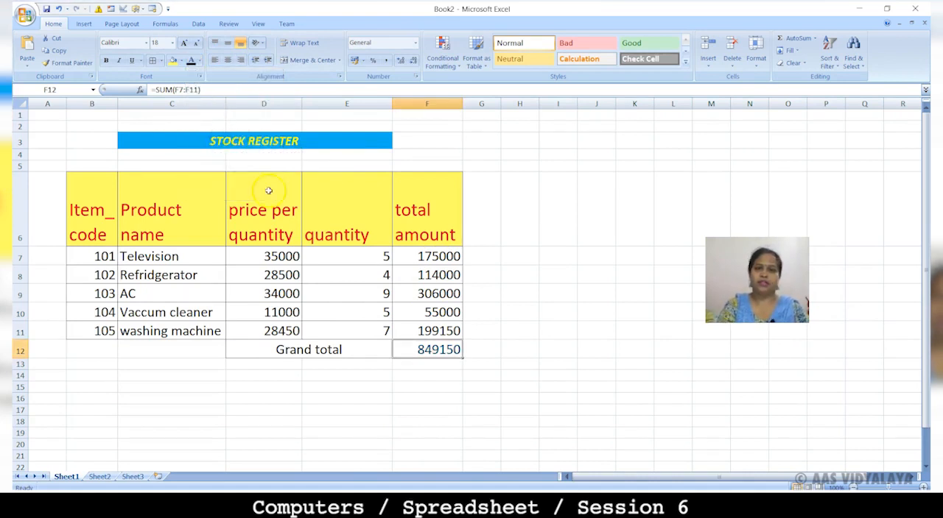
click(107, 61)
click(327, 407)
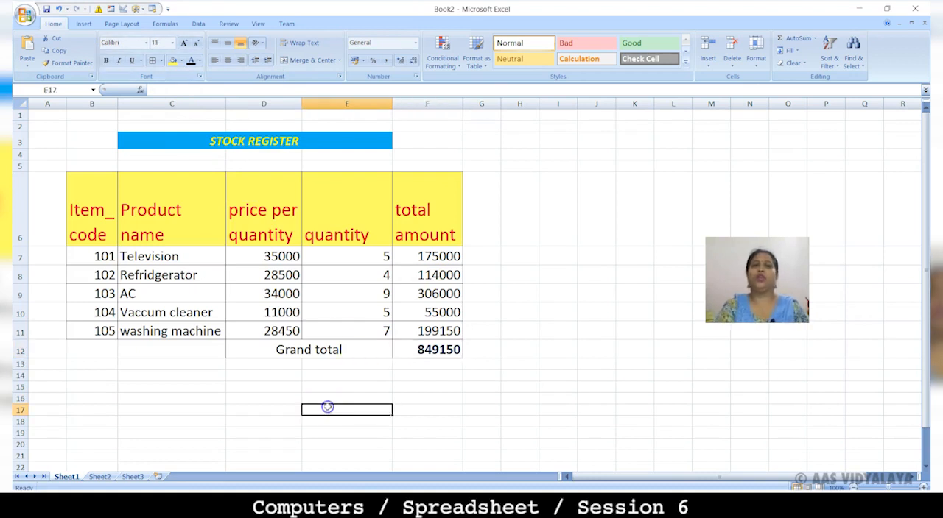